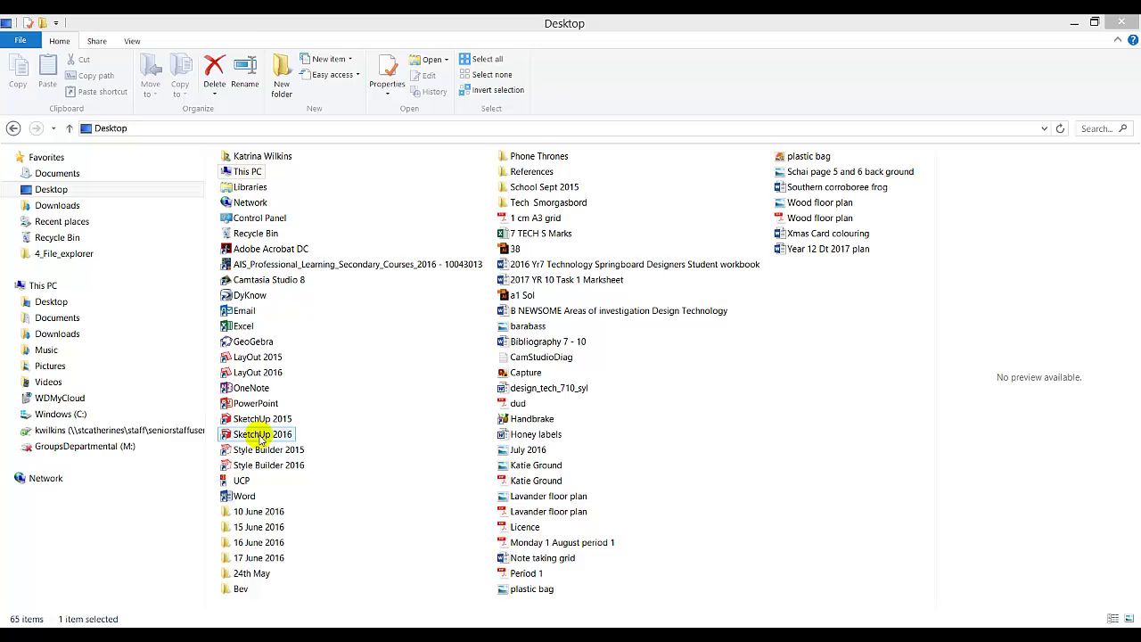
Launch SketchUp 2016 from the Desktop shortcut's context menu
{"action": "right_click", "coordinate": [260, 437]}
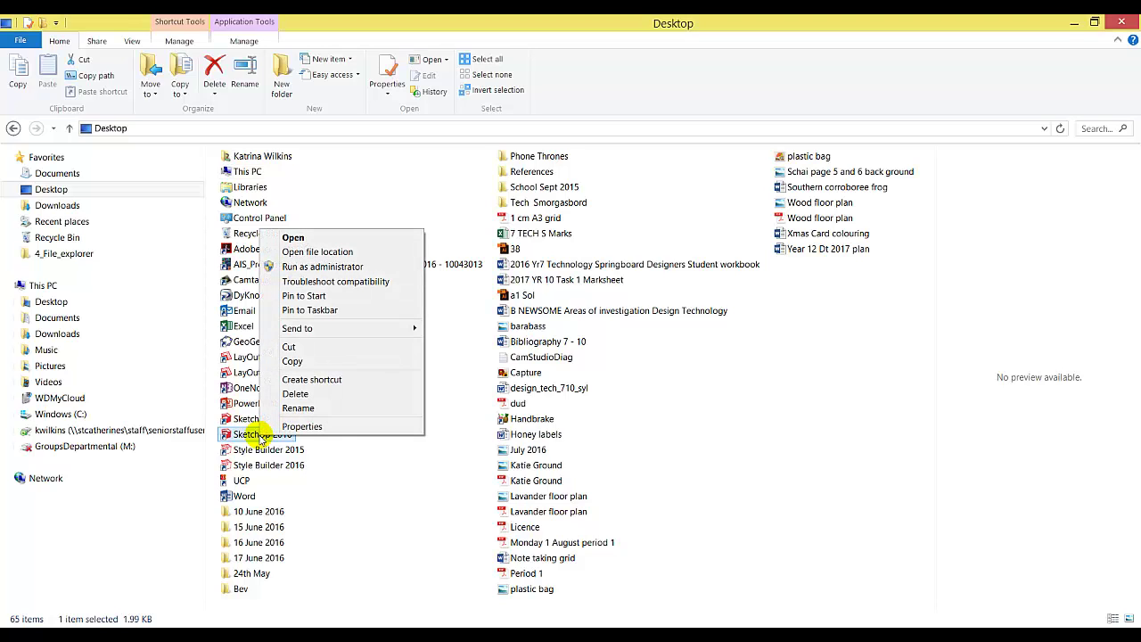
{"action": "left_click", "coordinate": [298, 311]}
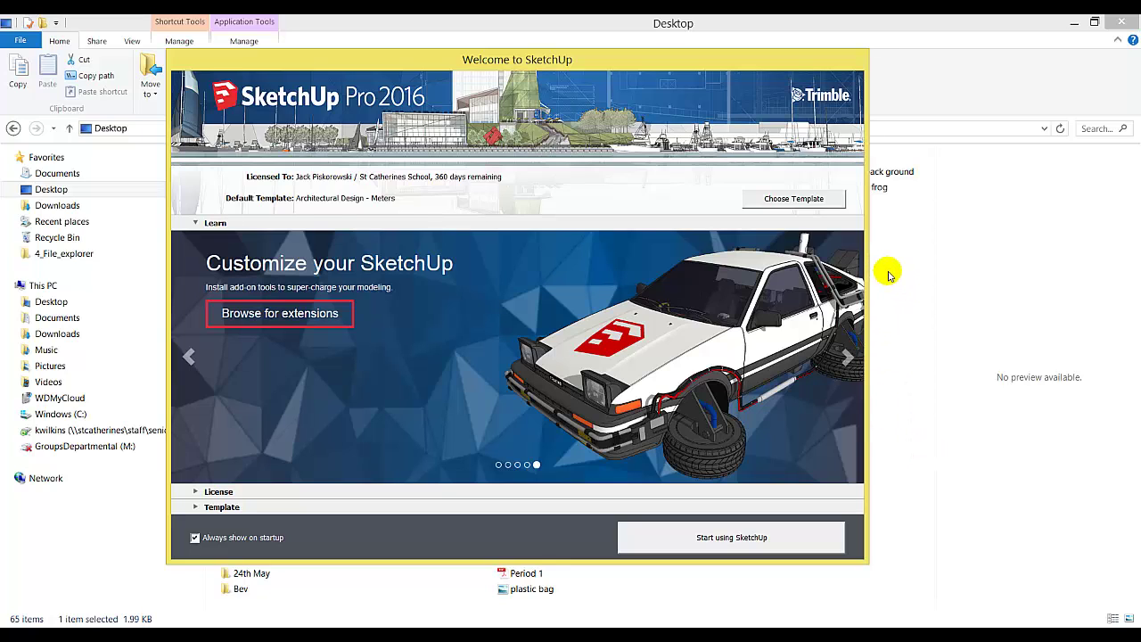
Start a new untitled model from the Architectural Design - Meters template
{"action": "left_click", "coordinate": [811, 199]}
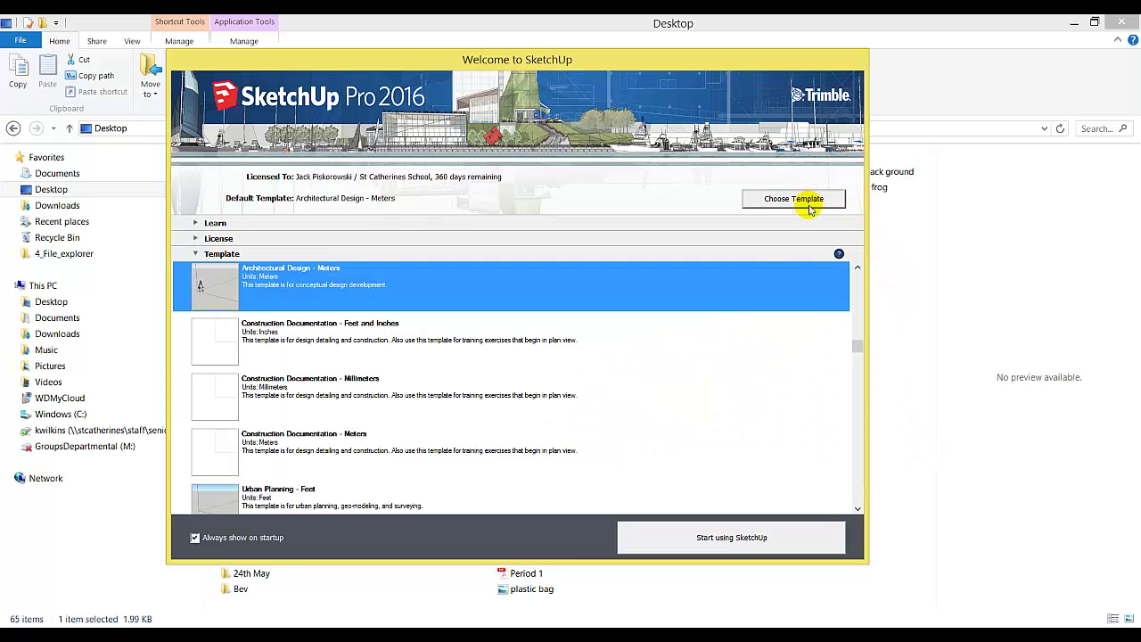
{"action": "left_click_drag", "start_coordinate": [856, 347], "coordinate": [843, 324]}
{"action": "left_click", "coordinate": [278, 348]}
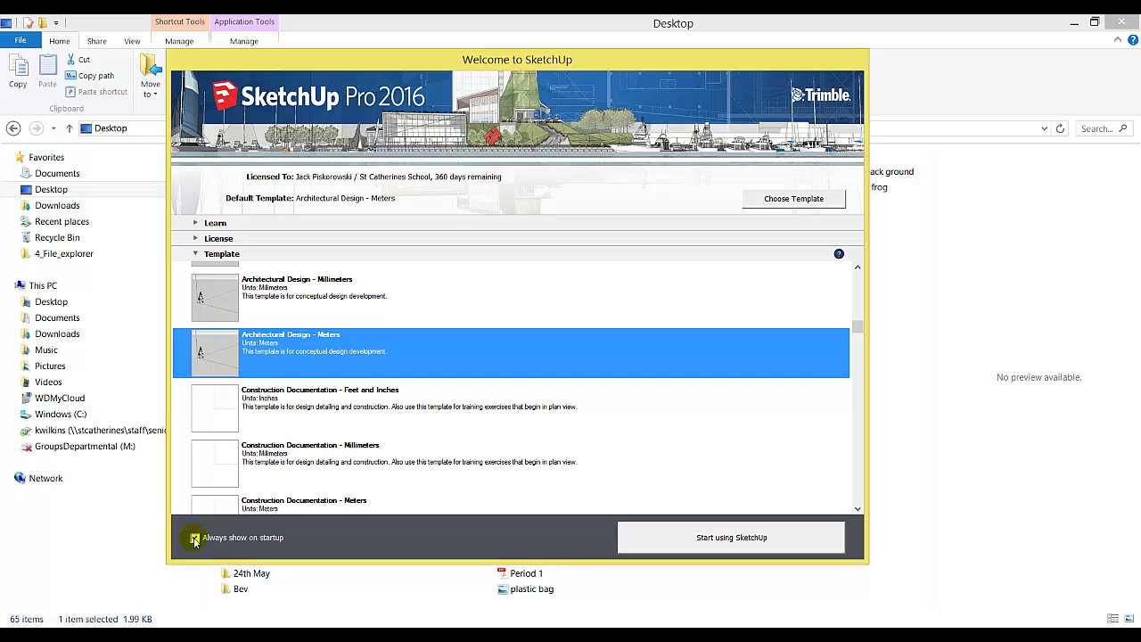
{"action": "left_click", "coordinate": [722, 537]}
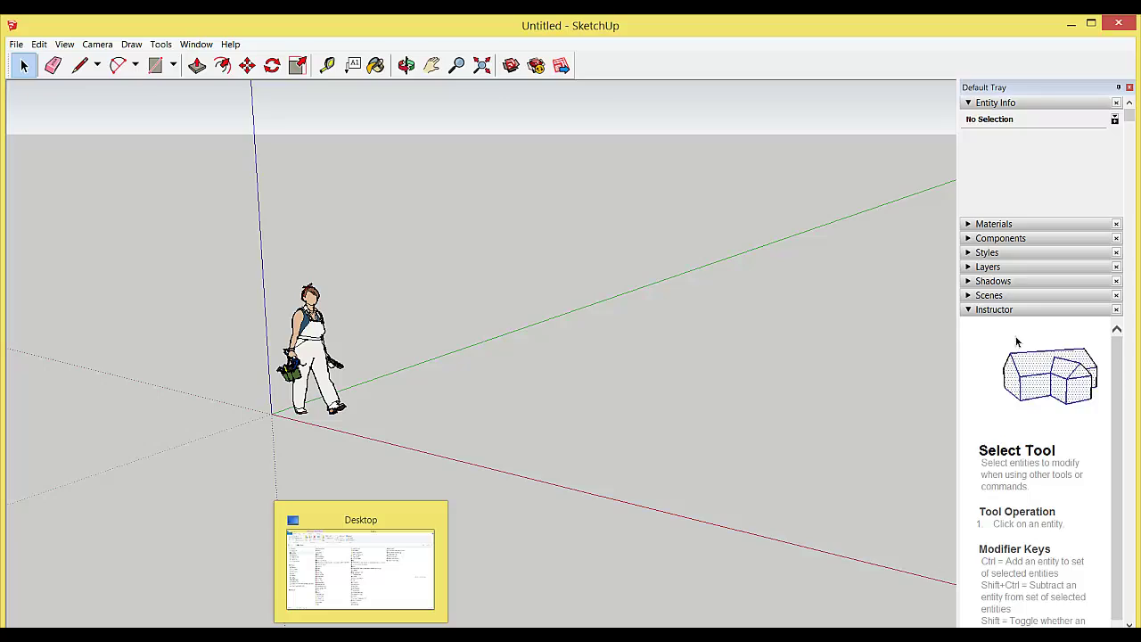
Compare the JPEG and PDF Floor plan ground files in 2016 SketchUp Tuts, then switch to Photoshop
{"action": "left_click", "coordinate": [356, 560]}
{"action": "left_click", "coordinate": [291, 180]}
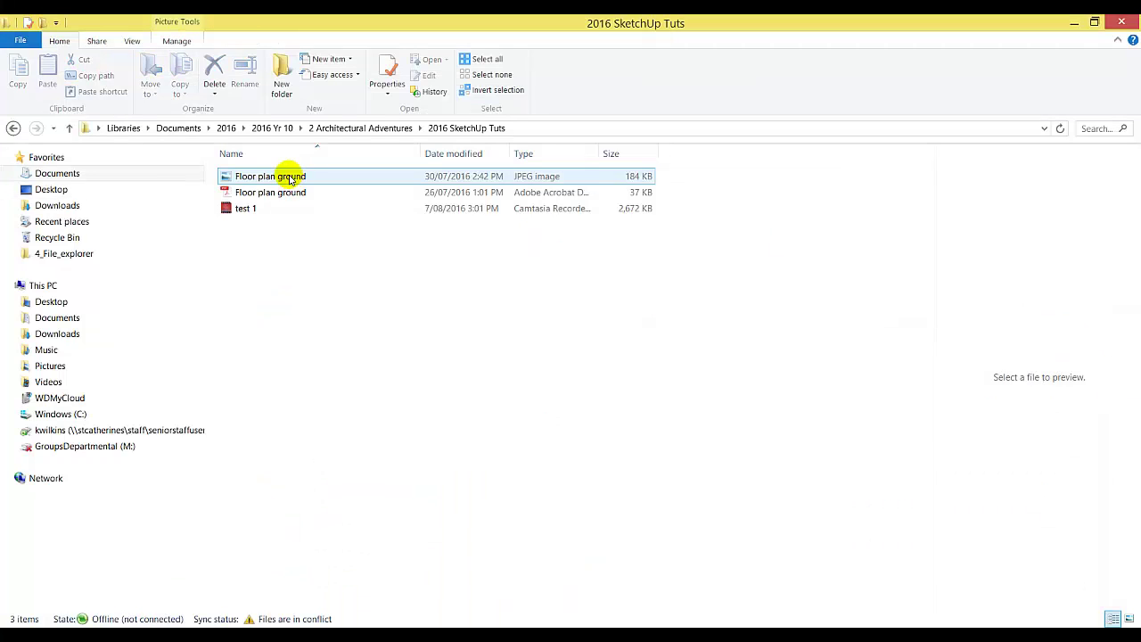
{"action": "left_click", "coordinate": [225, 208]}
{"action": "left_click", "coordinate": [241, 192]}
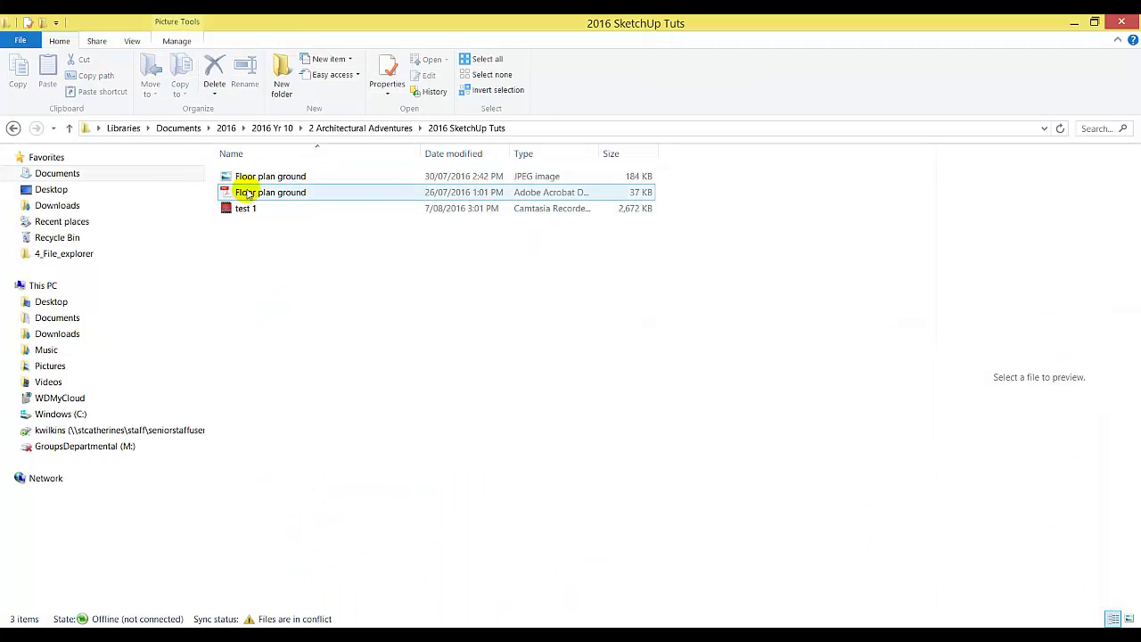
{"action": "left_click", "coordinate": [249, 177]}
{"action": "left_click", "coordinate": [228, 192]}
{"action": "left_click", "coordinate": [253, 178]}
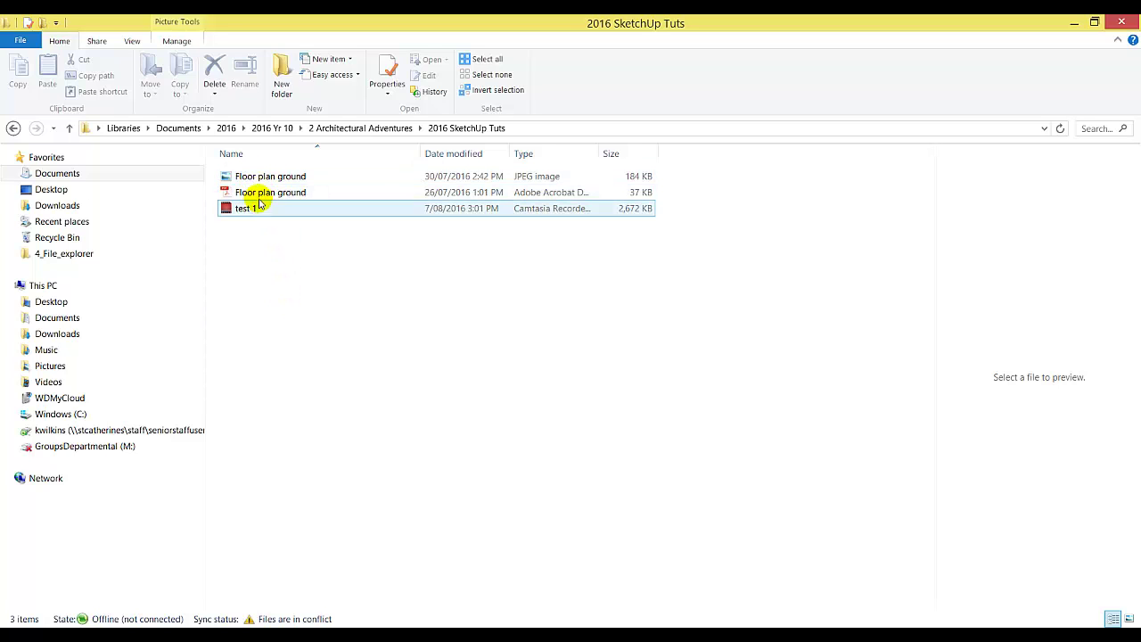
{"action": "left_click", "coordinate": [257, 197]}
{"action": "left_click", "coordinate": [224, 357]}
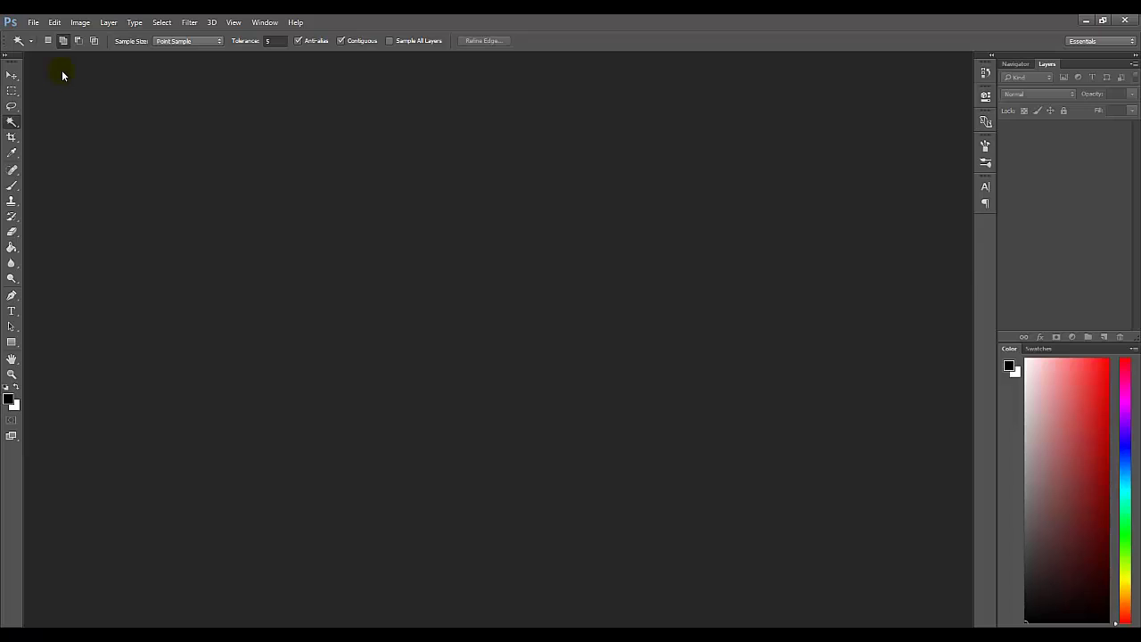
Open the Floor plan ground PDF from Documents' 2016 SketchUp Tuts folder in Photoshop
{"action": "left_click", "coordinate": [34, 22]}
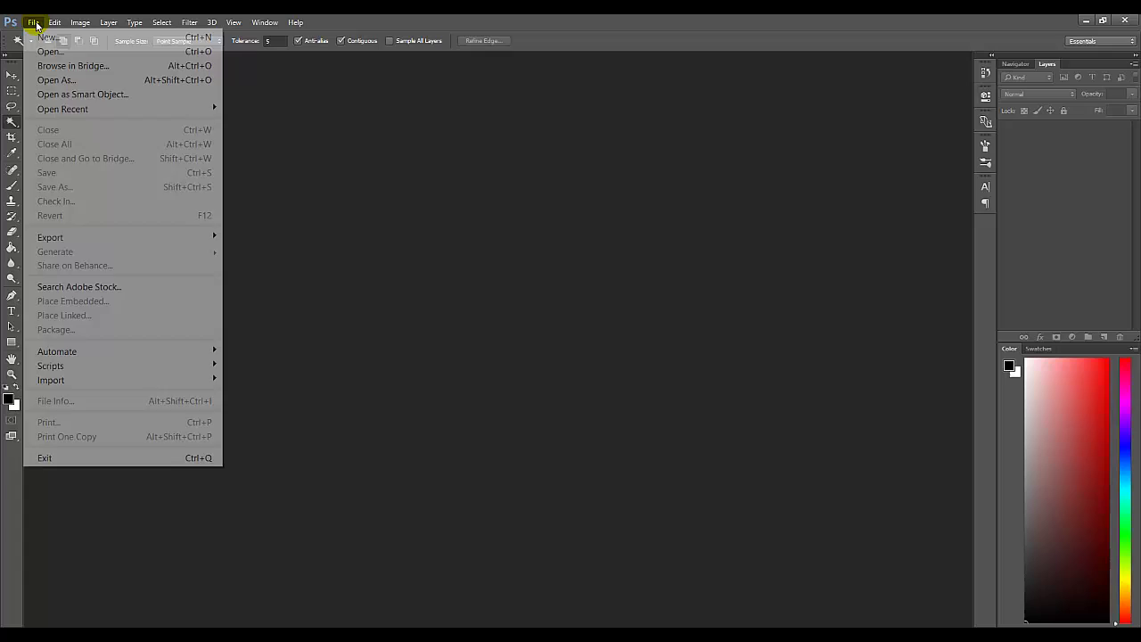
{"action": "left_click", "coordinate": [50, 53]}
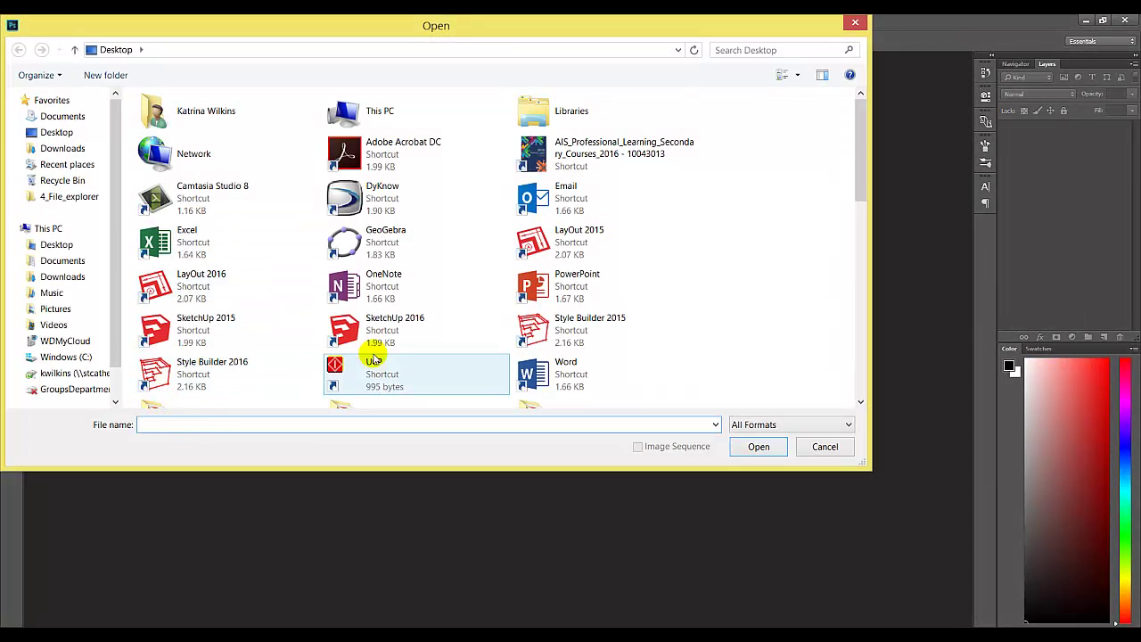
{"action": "left_click", "coordinate": [55, 116]}
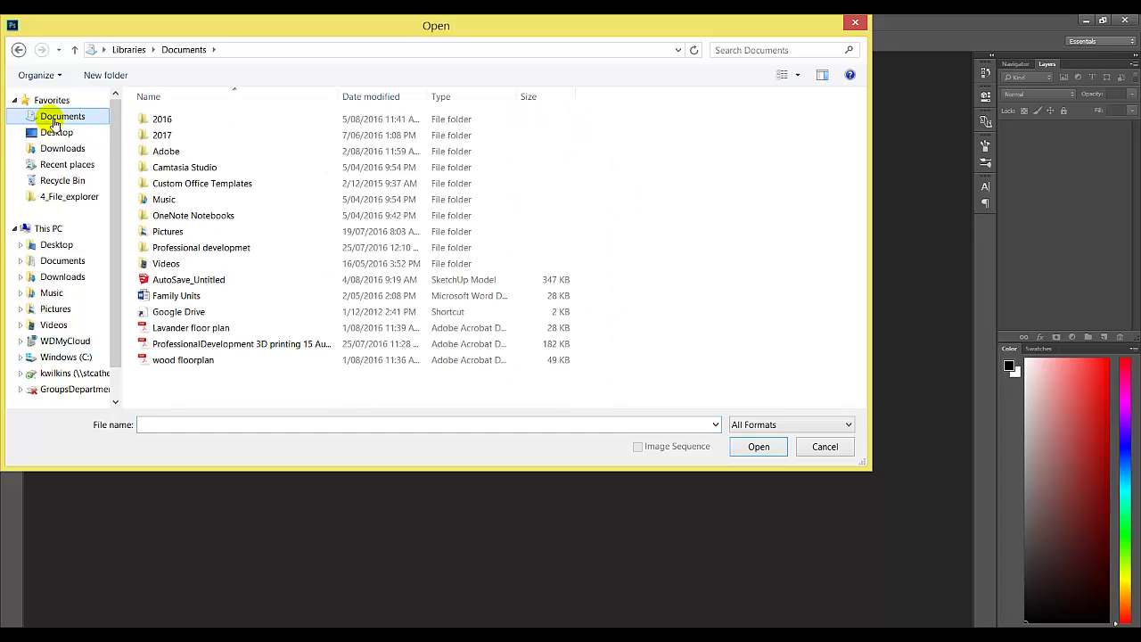
{"action": "left_click", "coordinate": [161, 117]}
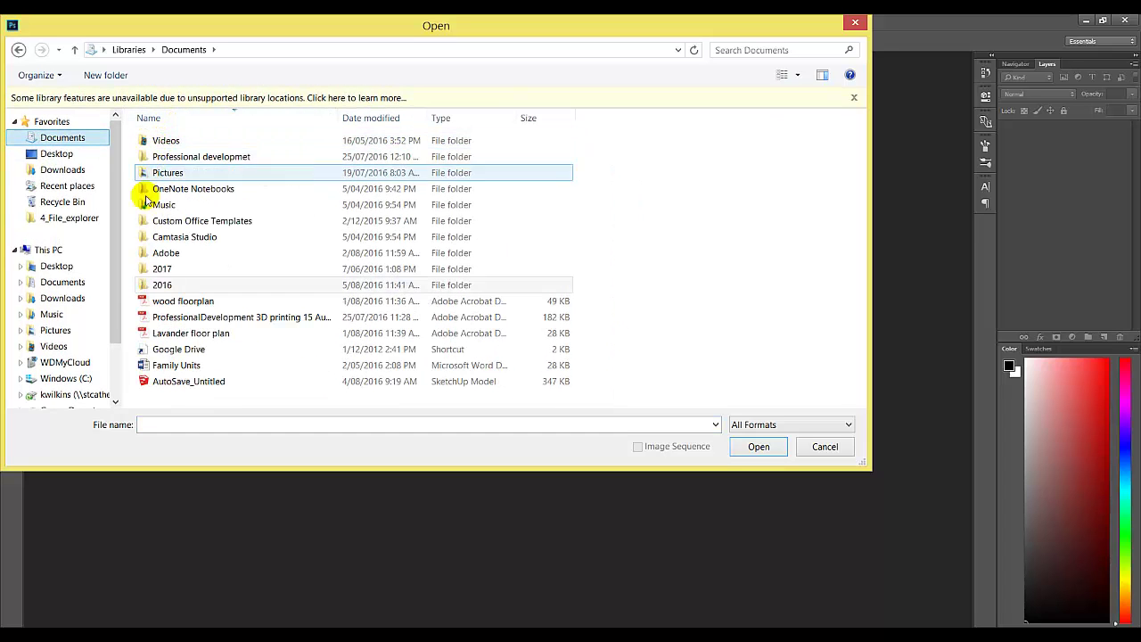
{"action": "double_click", "coordinate": [170, 285]}
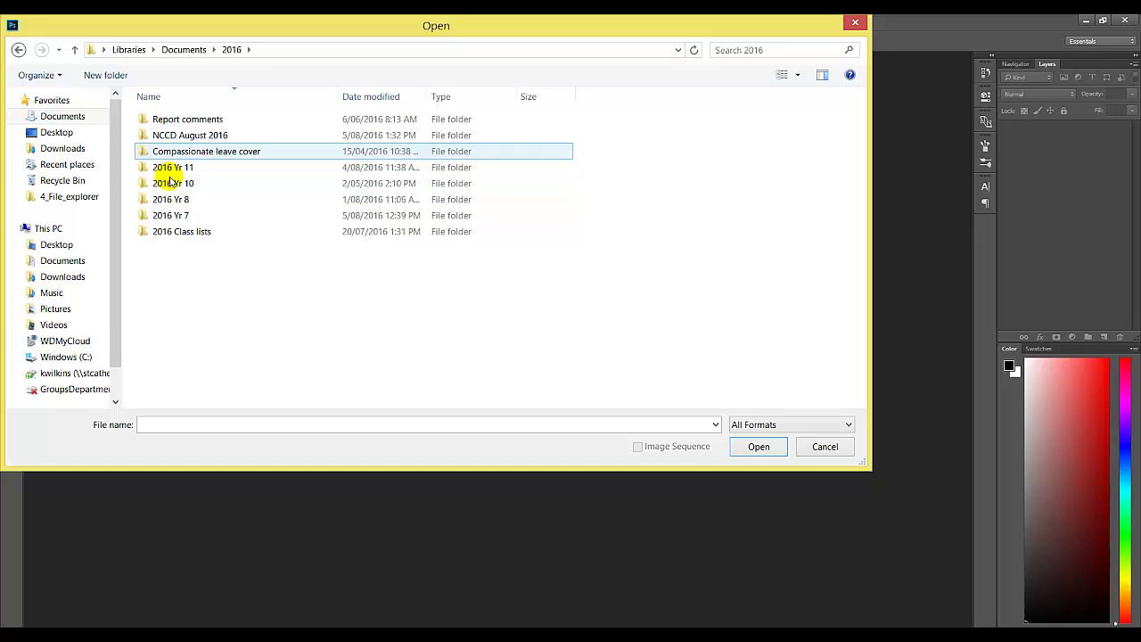
{"action": "double_click", "coordinate": [171, 183]}
{"action": "double_click", "coordinate": [187, 170]}
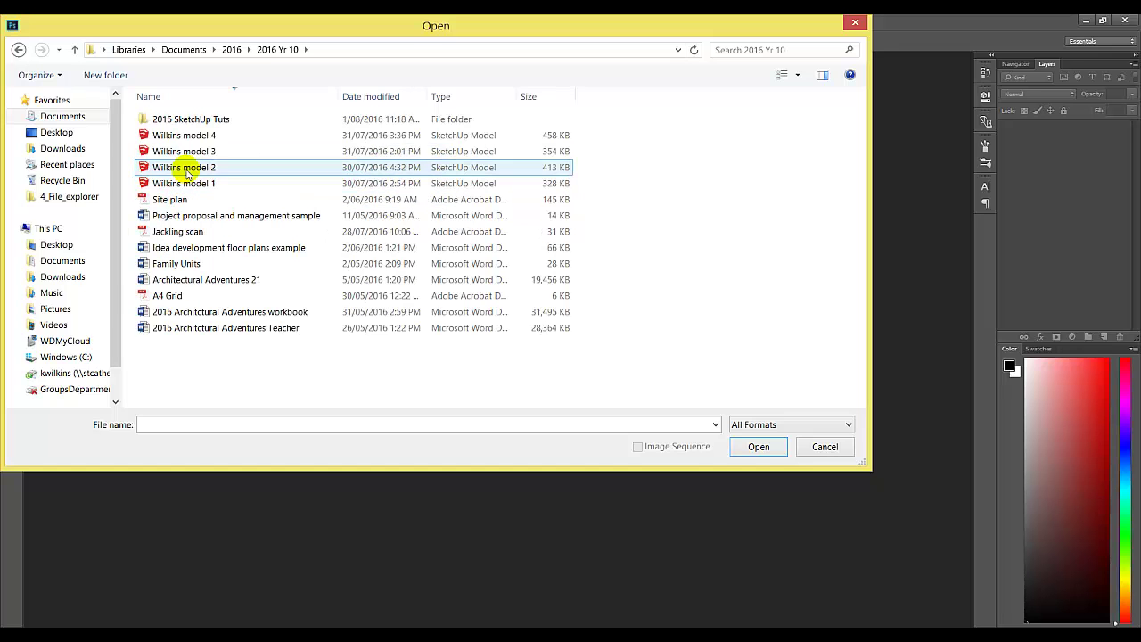
{"action": "double_click", "coordinate": [200, 119]}
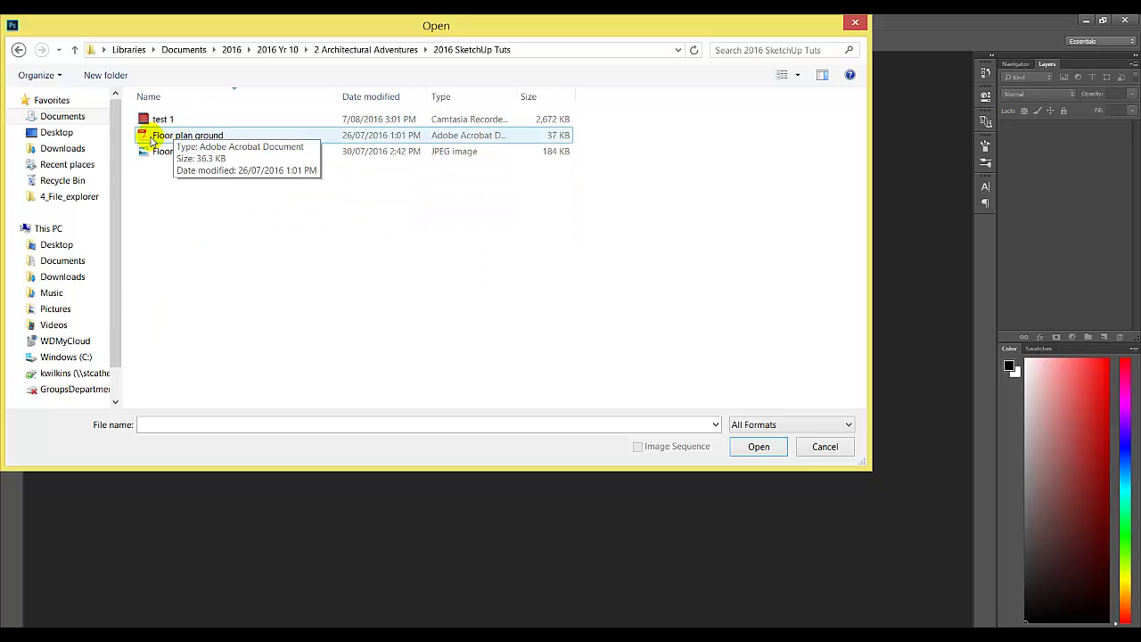
{"action": "left_click", "coordinate": [154, 139]}
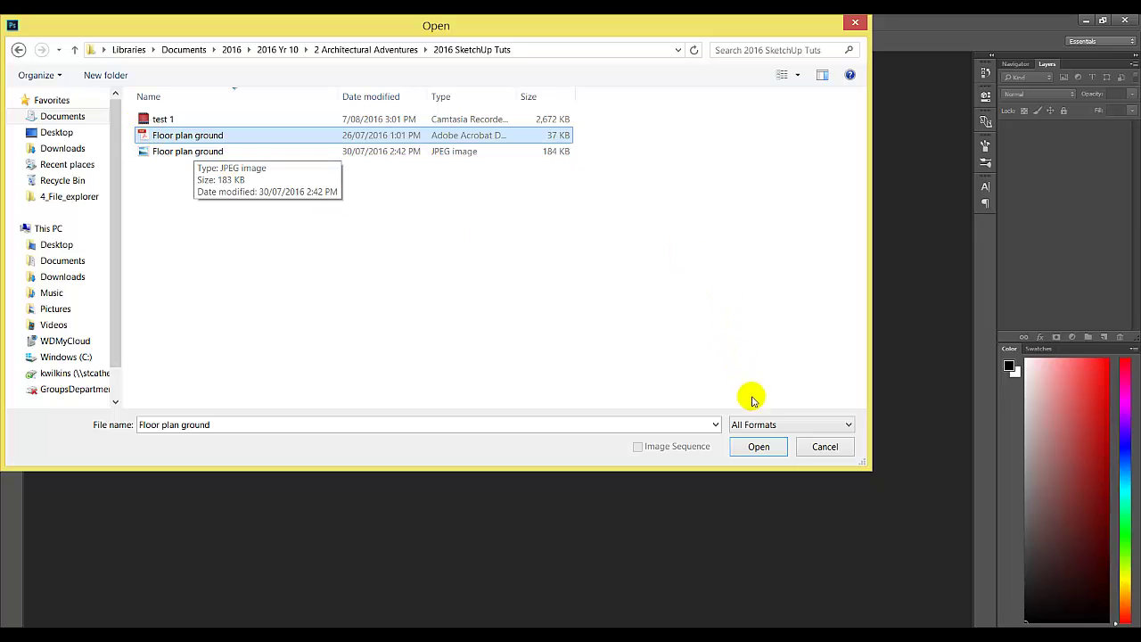
{"action": "left_click", "coordinate": [759, 447]}
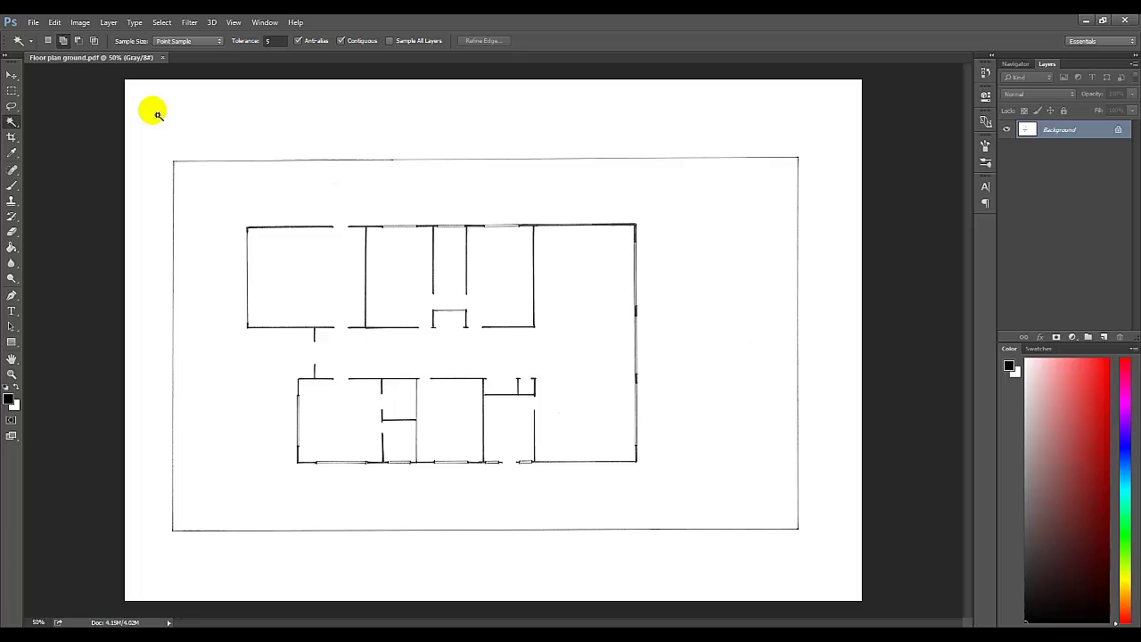
Save the floor plan as Floor plan ground.jpg at Maximum quality, replacing the existing JPEG
{"action": "left_click", "coordinate": [33, 23]}
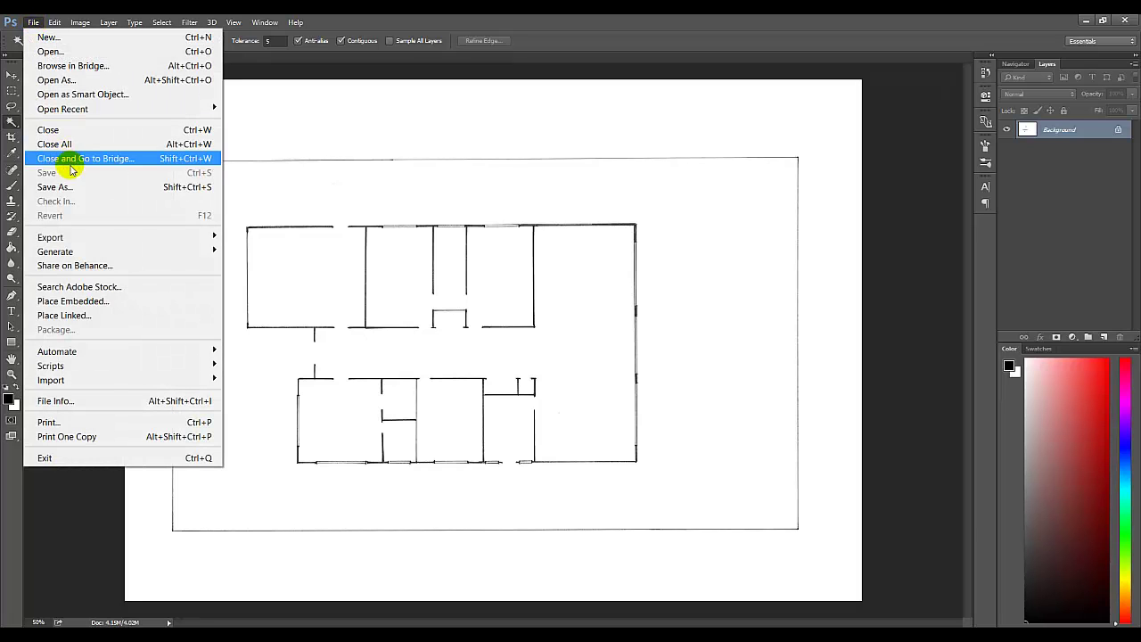
{"action": "left_click", "coordinate": [55, 187]}
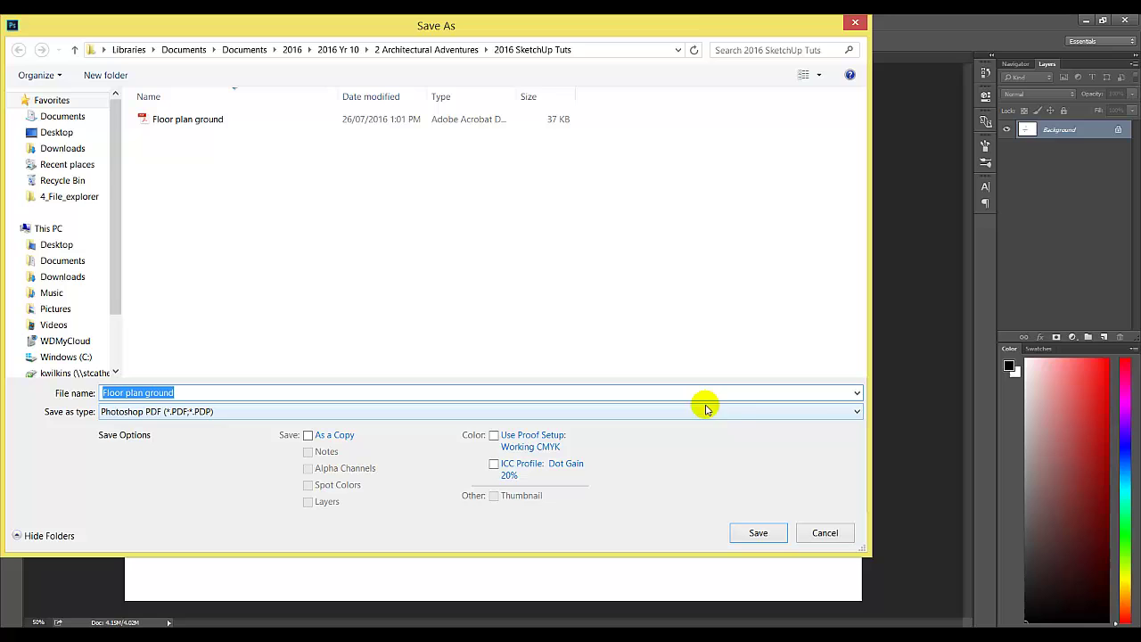
{"action": "left_click", "coordinate": [856, 413]}
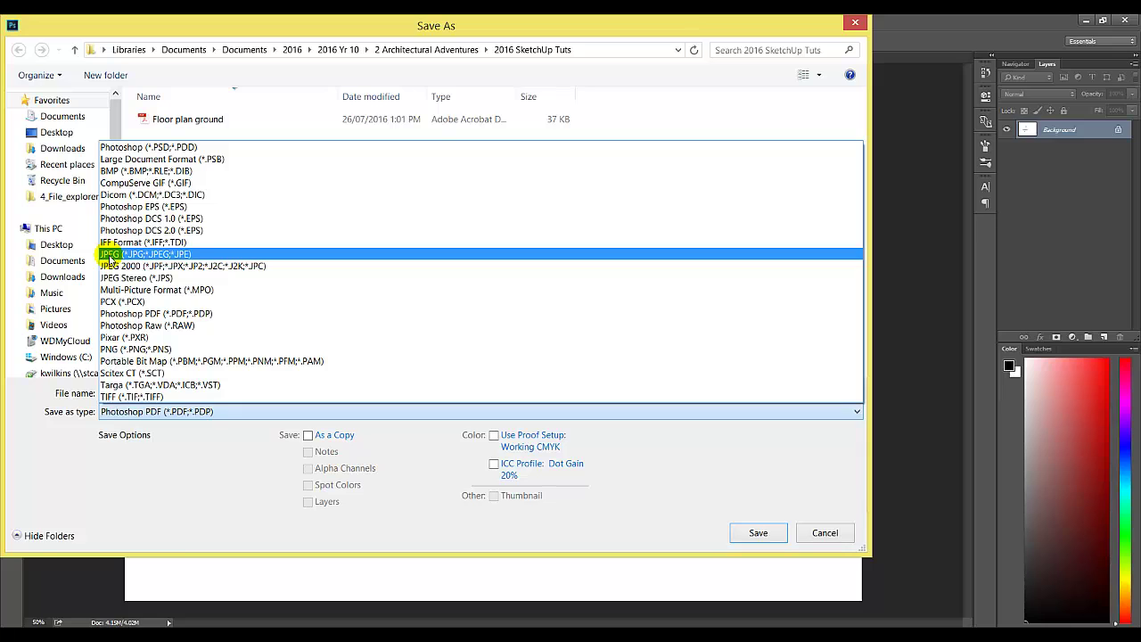
{"action": "left_click", "coordinate": [109, 255]}
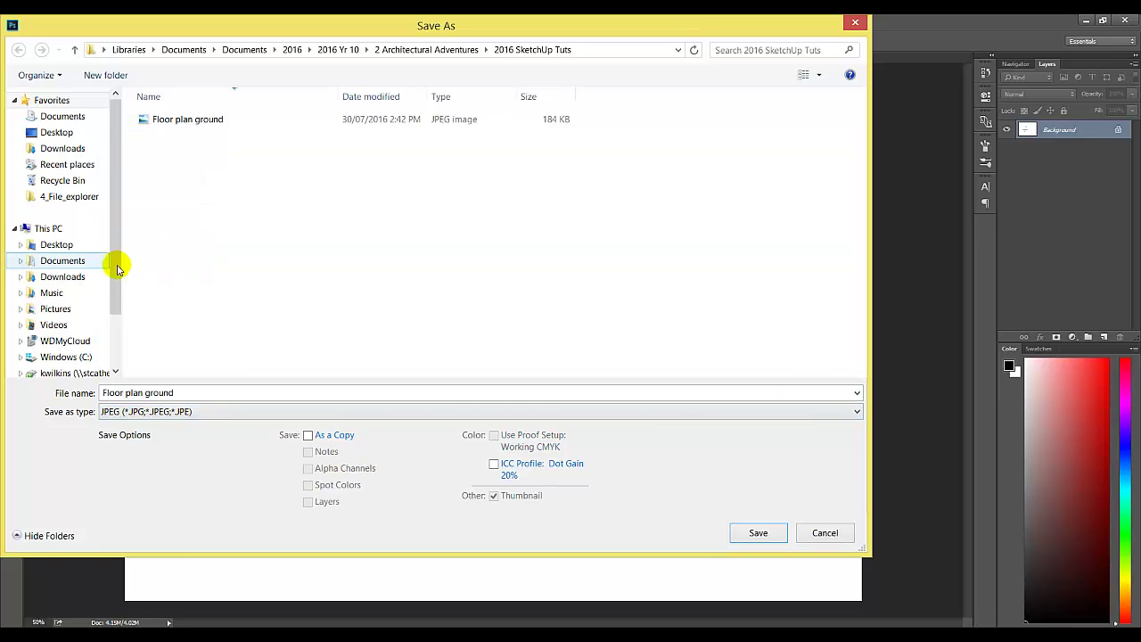
{"action": "left_click", "coordinate": [758, 532]}
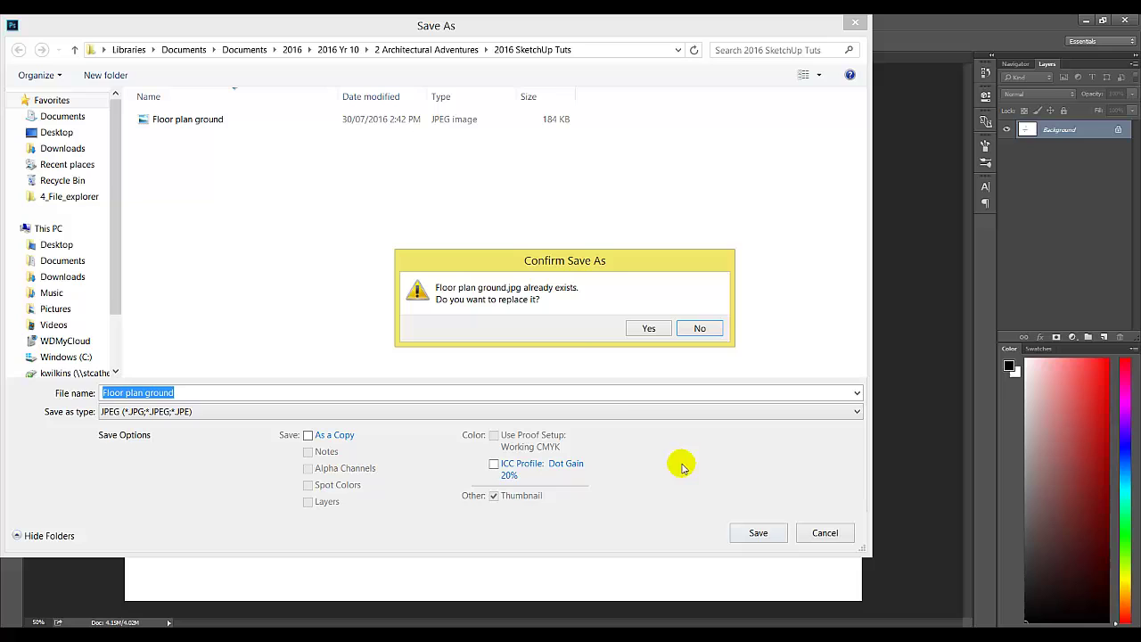
{"action": "left_click", "coordinate": [650, 328]}
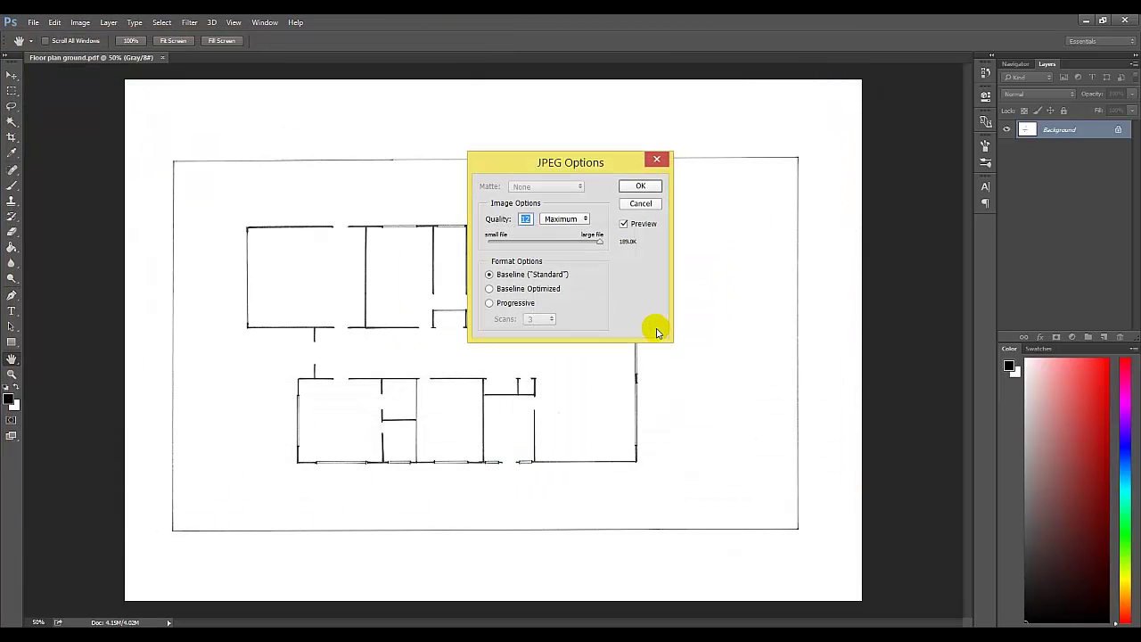
{"action": "left_click", "coordinate": [642, 186]}
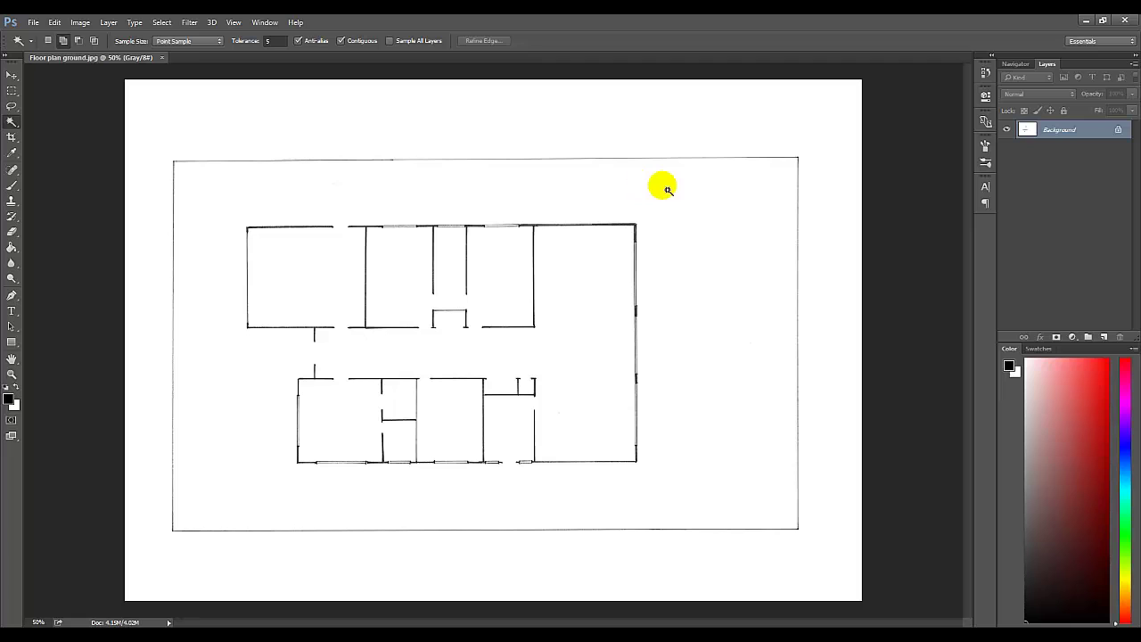
Close Photoshop and return to the SketchUp window
{"action": "left_click", "coordinate": [1125, 21]}
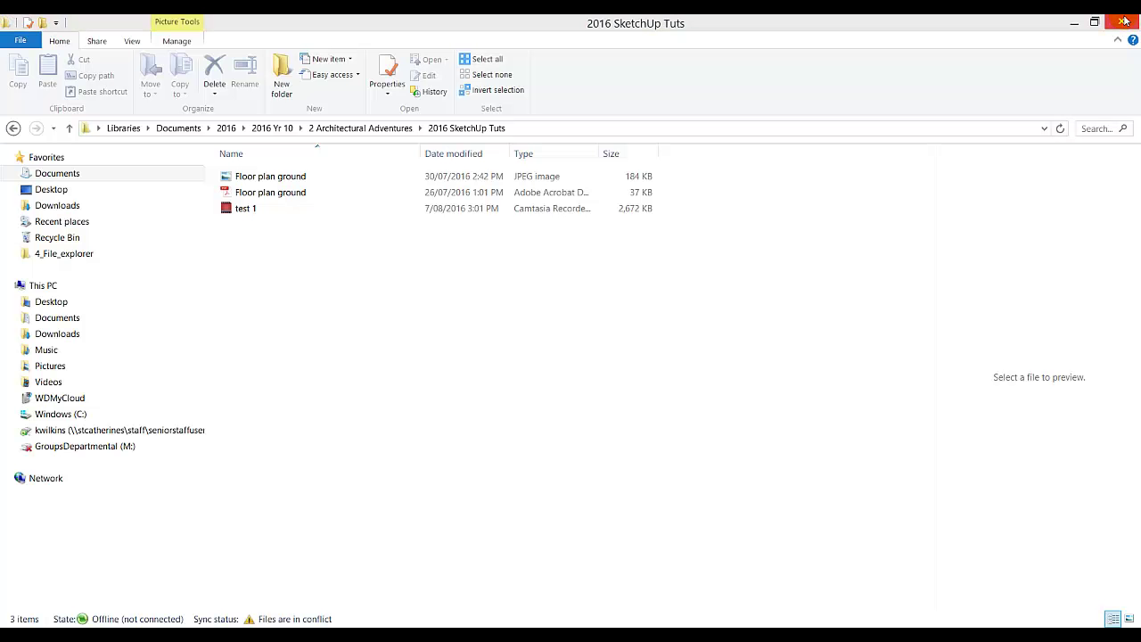
{"action": "left_click", "coordinate": [596, 461]}
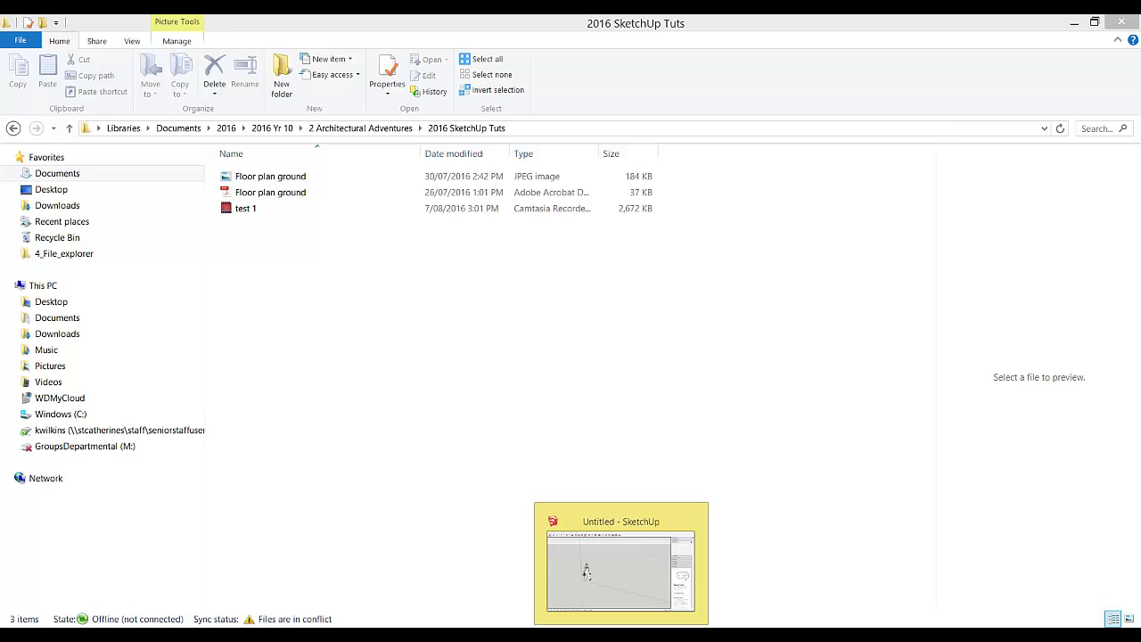
{"action": "left_click", "coordinate": [584, 566]}
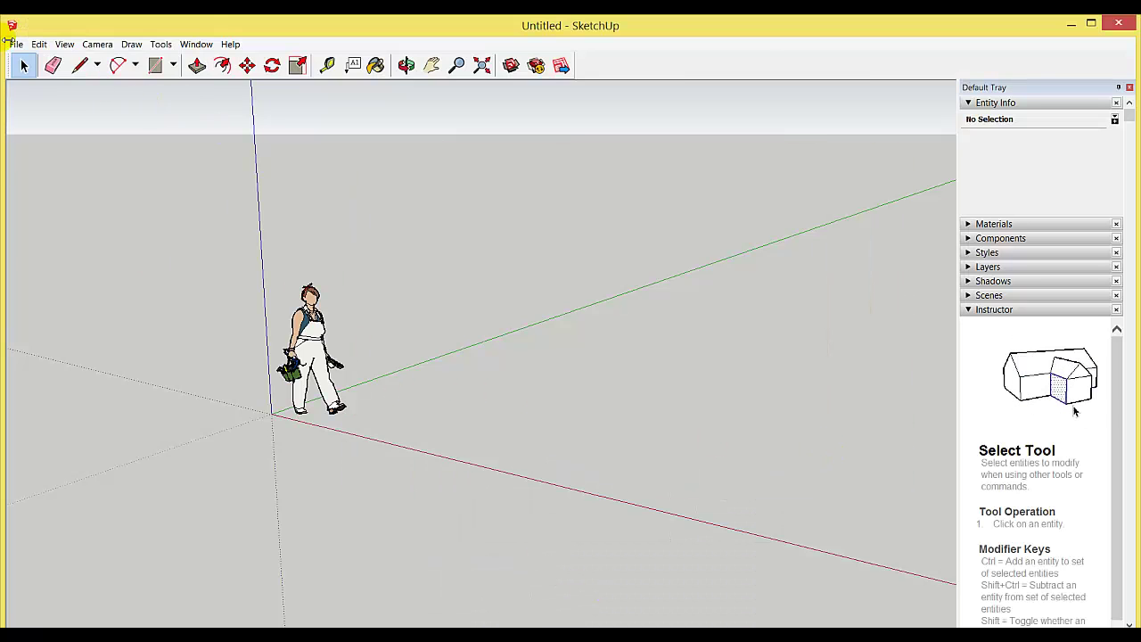
Select Floor plan ground as a JPEG Image (*.jpg) file to import
{"action": "left_click", "coordinate": [16, 45]}
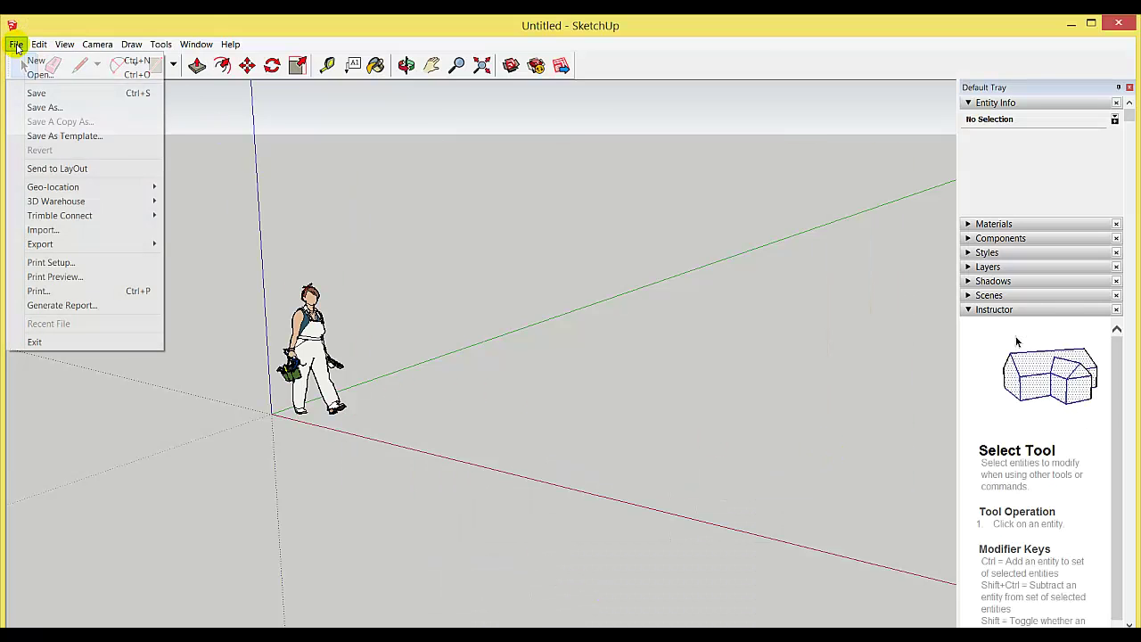
{"action": "left_click", "coordinate": [41, 230]}
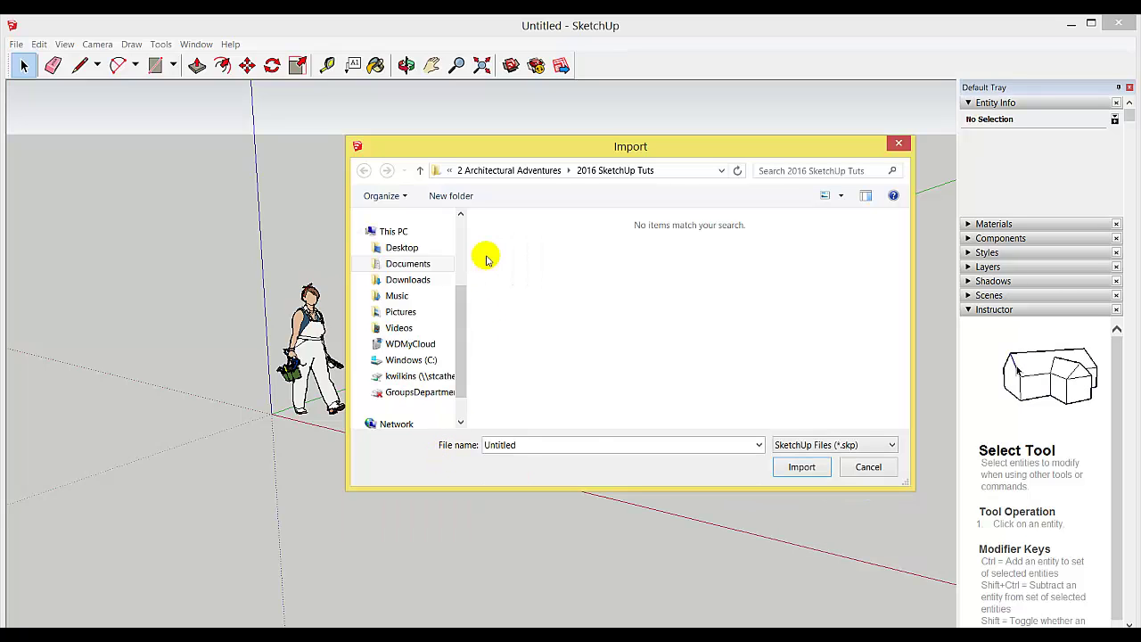
{"action": "left_click", "coordinate": [891, 445]}
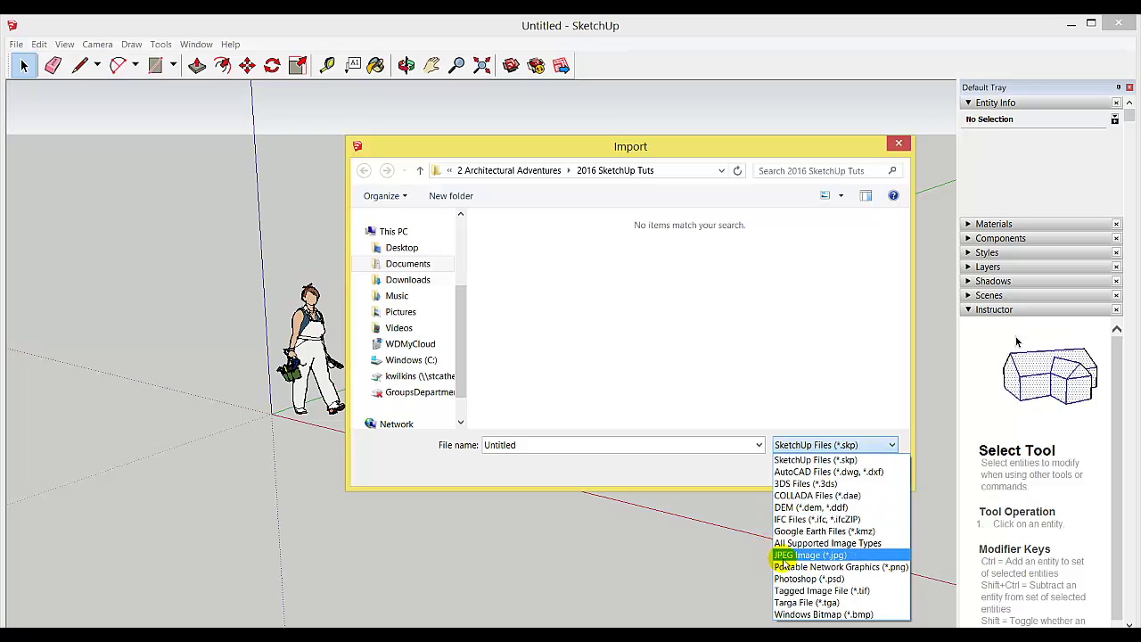
{"action": "left_click", "coordinate": [773, 555]}
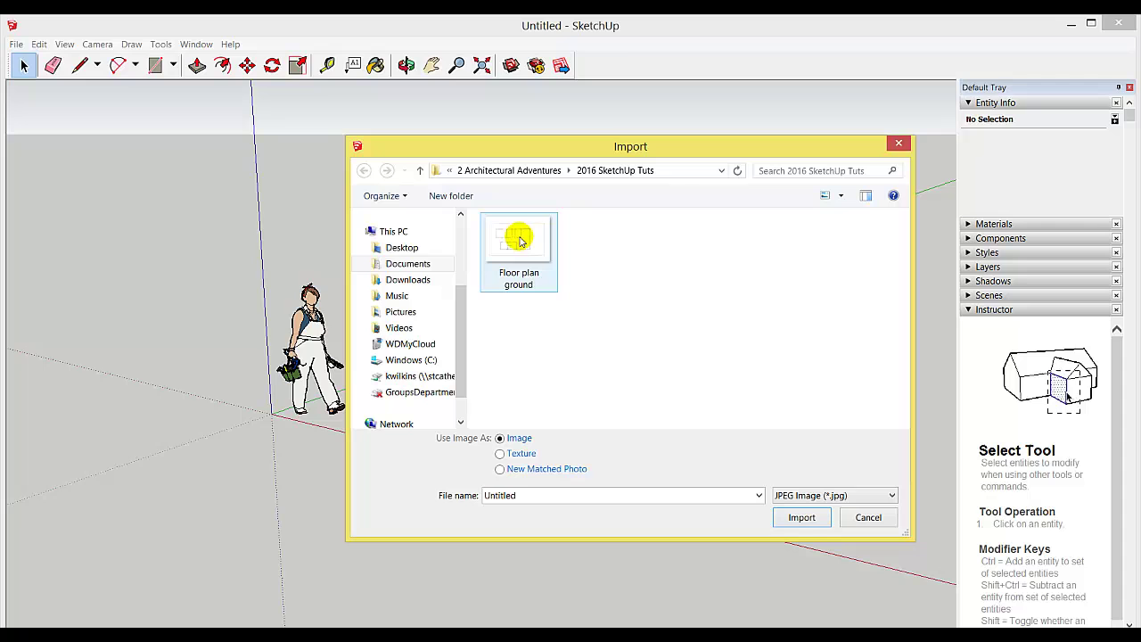
{"action": "left_click", "coordinate": [521, 242]}
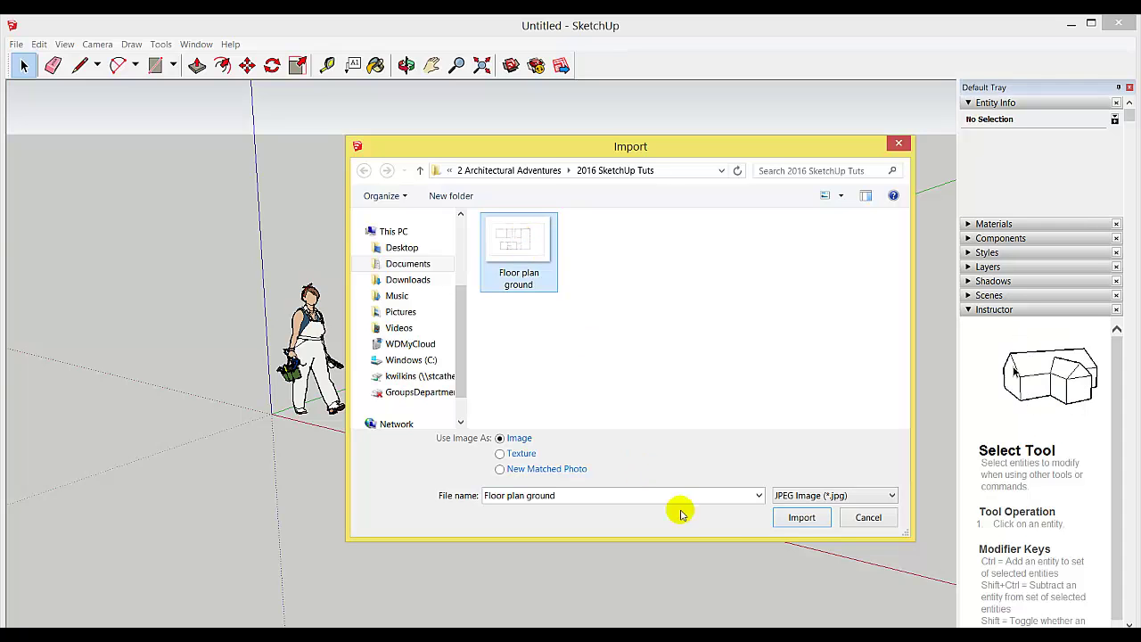
Import the floor plan image with its corner at the origin, scaled up along the red axis
{"action": "left_click", "coordinate": [800, 518]}
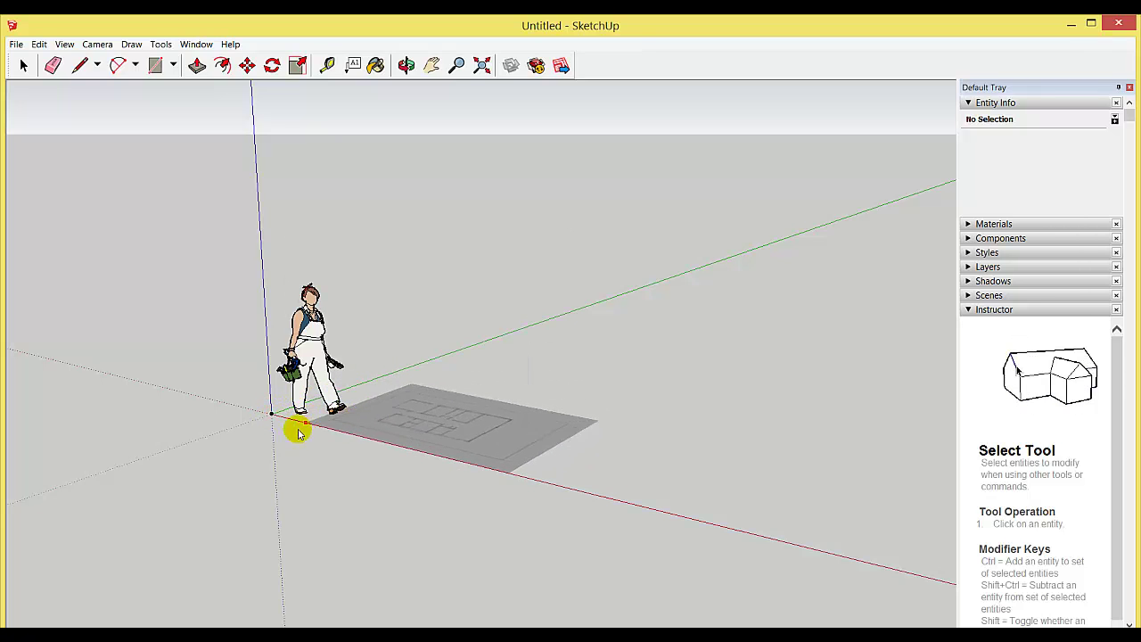
{"action": "left_click", "coordinate": [273, 415]}
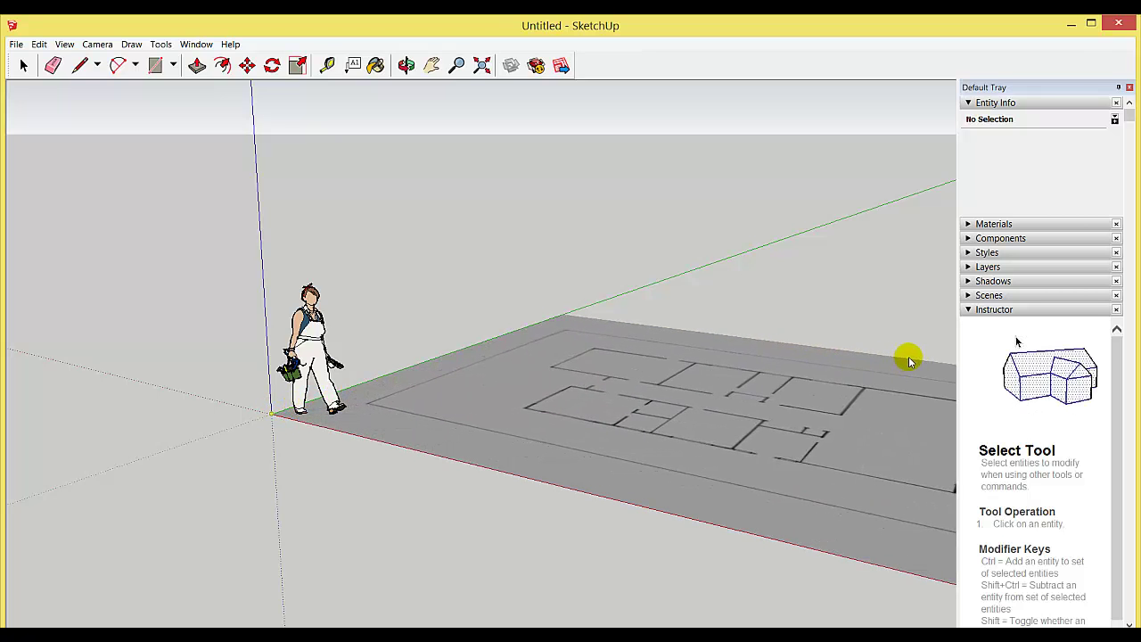
{"action": "left_click", "coordinate": [927, 356]}
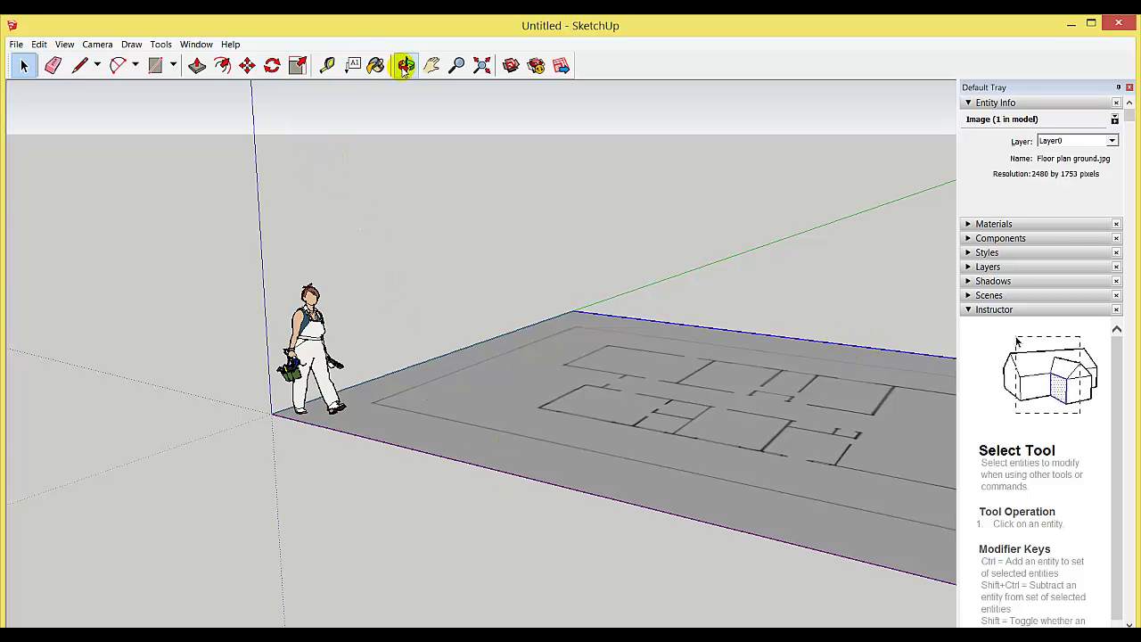
Orbit and zoom toward a near top-down view of the floor plan image
{"action": "left_click", "coordinate": [406, 66]}
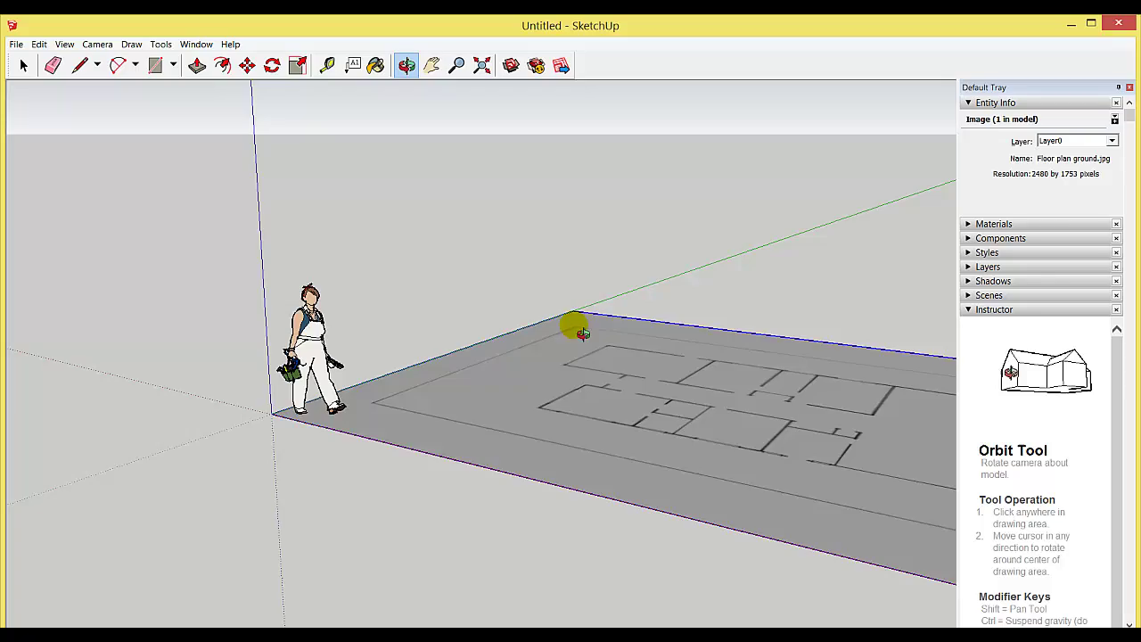
{"action": "mouse_move", "coordinate": [621, 376]}
{"action": "left_mouse_down"}
{"action": "mouse_move", "coordinate": [540, 265]}
{"action": "mouse_move", "coordinate": [658, 500]}
{"action": "mouse_move", "coordinate": [840, 357]}
{"action": "mouse_move", "coordinate": [757, 491]}
{"action": "mouse_move", "coordinate": [199, 522]}
{"action": "mouse_move", "coordinate": [185, 538]}
{"action": "mouse_move", "coordinate": [728, 451]}
{"action": "mouse_move", "coordinate": [744, 387]}
{"action": "mouse_move", "coordinate": [741, 486]}
{"action": "left_mouse_up"}
{"action": "left_click_drag", "start_coordinate": [617, 395], "coordinate": [623, 455]}
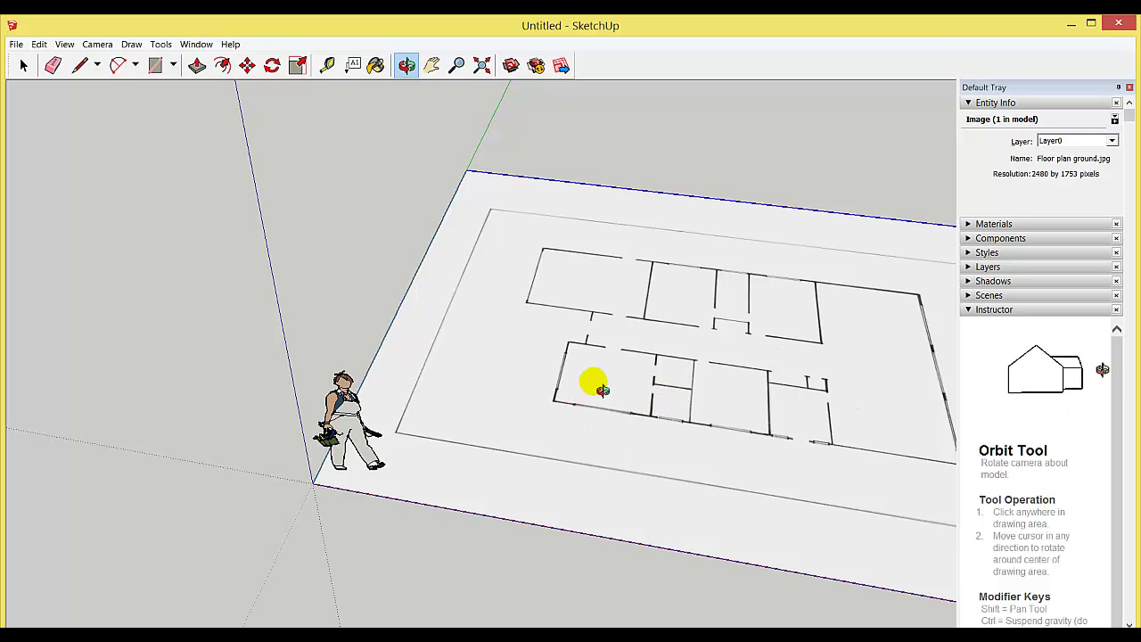
{"action": "scroll", "coordinate": [592, 385], "scroll_direction": "up", "scroll_amount": 4}
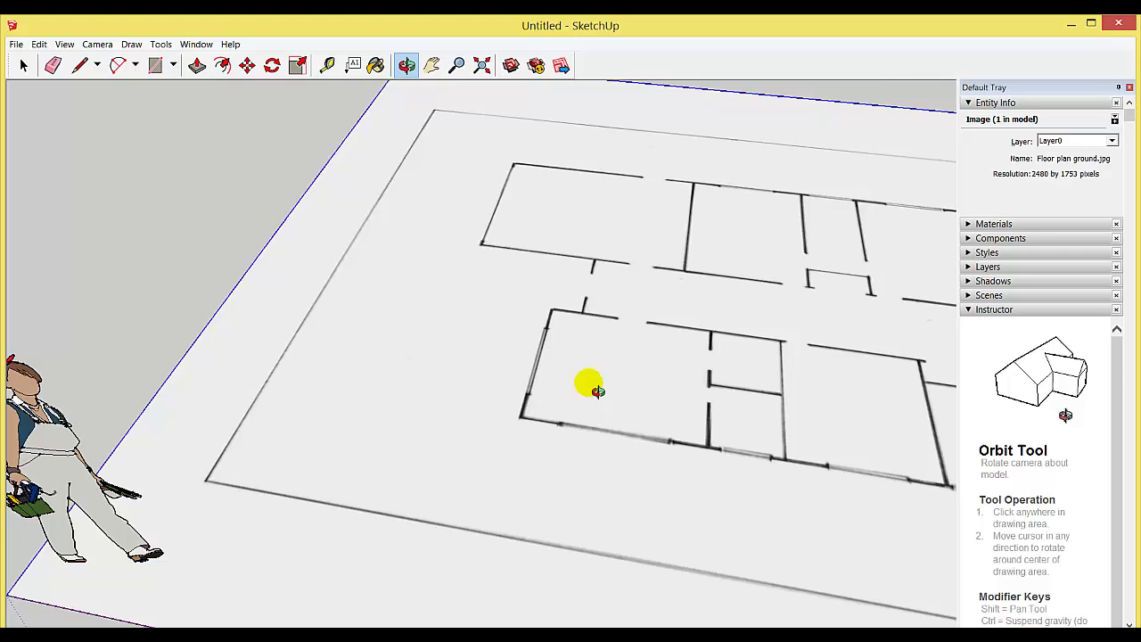
{"action": "scroll", "coordinate": [570, 361], "scroll_direction": "up", "scroll_amount": 2}
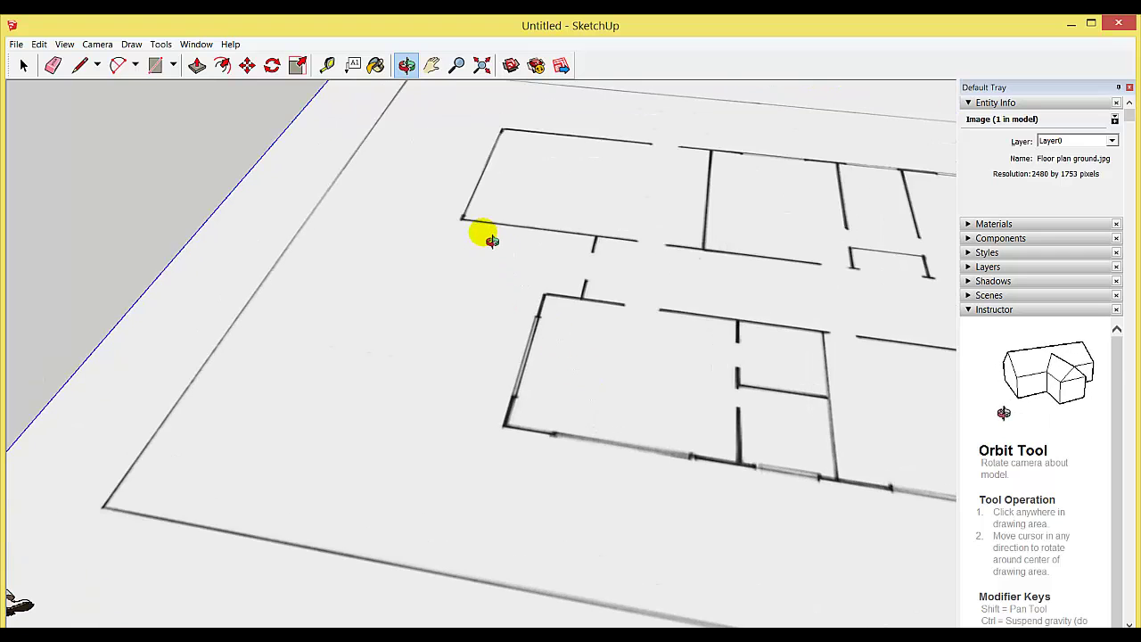
{"action": "left_click_drag", "start_coordinate": [440, 184], "coordinate": [443, 160]}
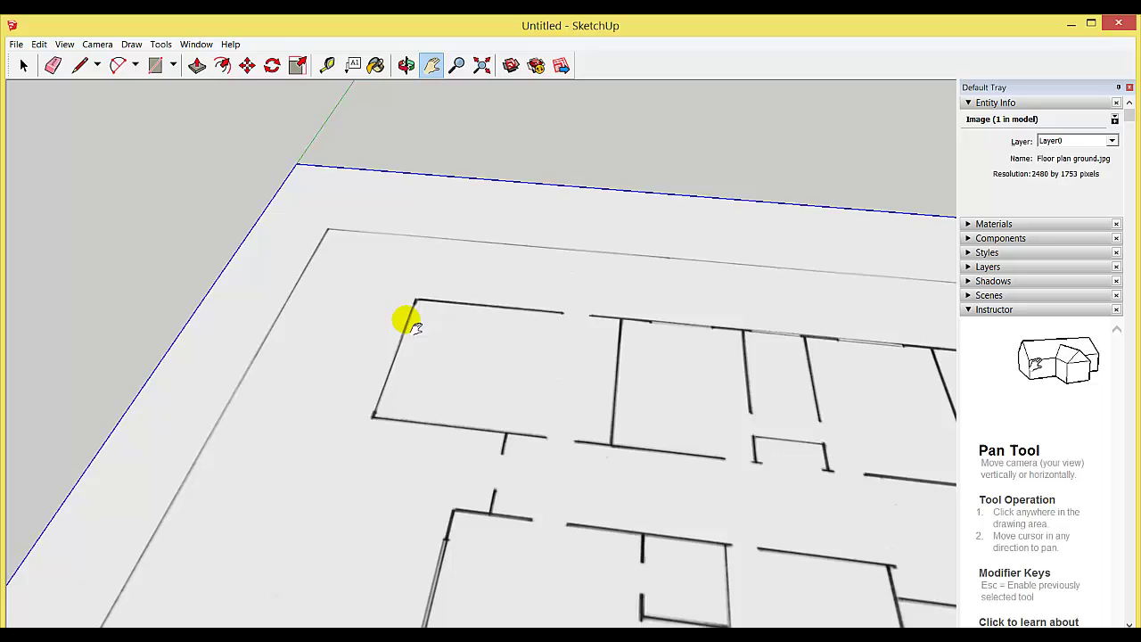
{"action": "left_click_drag", "start_coordinate": [417, 328], "coordinate": [413, 342]}
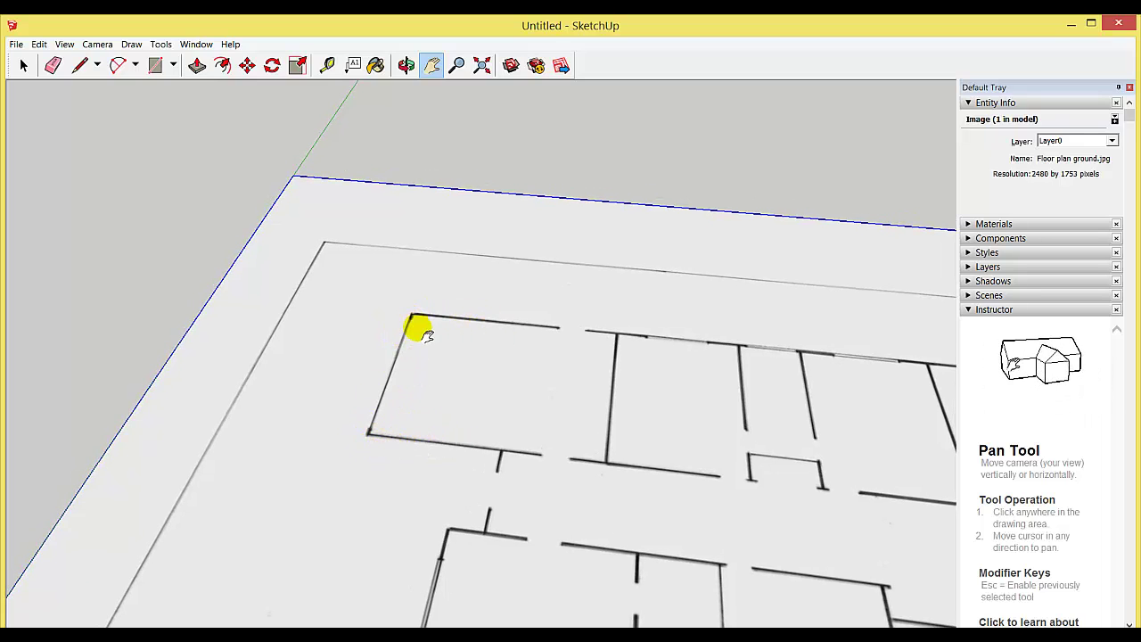
Rotate, zoom and pan in close over a room corner of the floor plan
{"action": "left_click", "coordinate": [405, 65]}
{"action": "left_click_drag", "start_coordinate": [589, 417], "coordinate": [687, 428]}
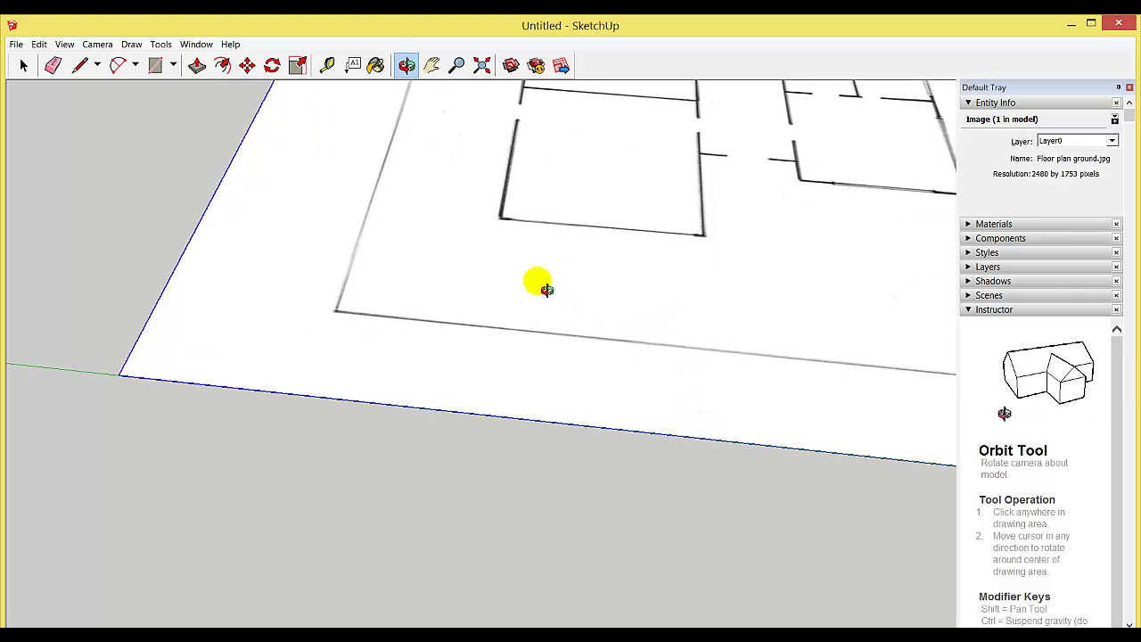
{"action": "scroll", "coordinate": [580, 273], "scroll_direction": "up", "scroll_amount": 3}
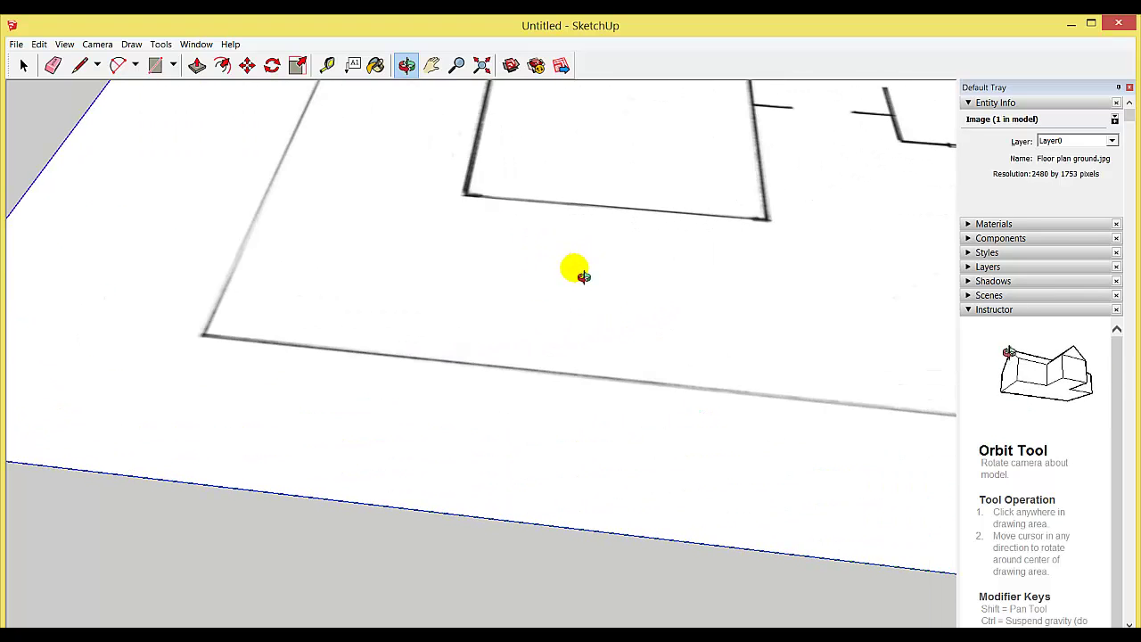
{"action": "left_click", "coordinate": [431, 65]}
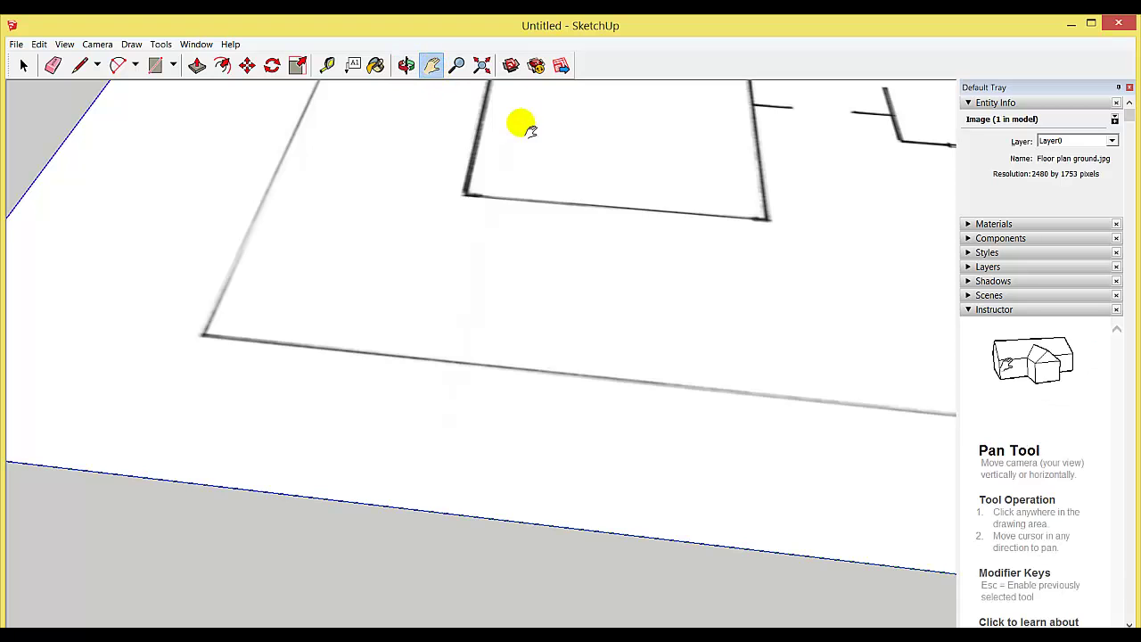
{"action": "left_click_drag", "start_coordinate": [522, 122], "coordinate": [390, 359]}
{"action": "scroll", "coordinate": [436, 433], "scroll_direction": "up", "scroll_amount": 3}
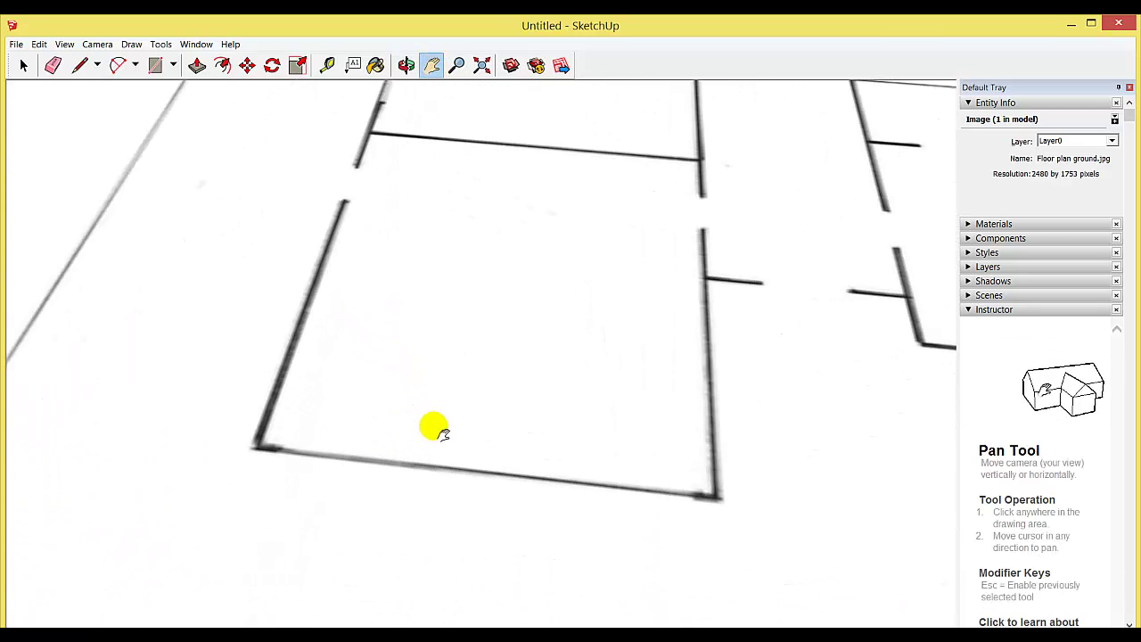
{"action": "left_click_drag", "start_coordinate": [527, 542], "coordinate": [540, 425]}
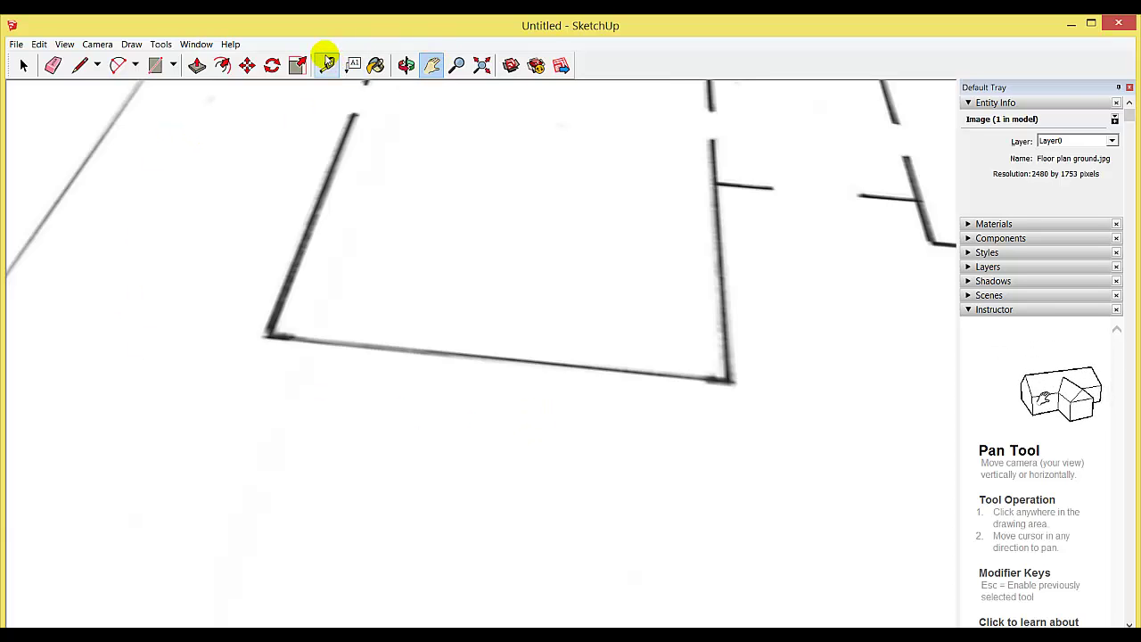
Measure the 1.59m wall with the Tape Measure and enter 6 as its new length
{"action": "left_click", "coordinate": [328, 65]}
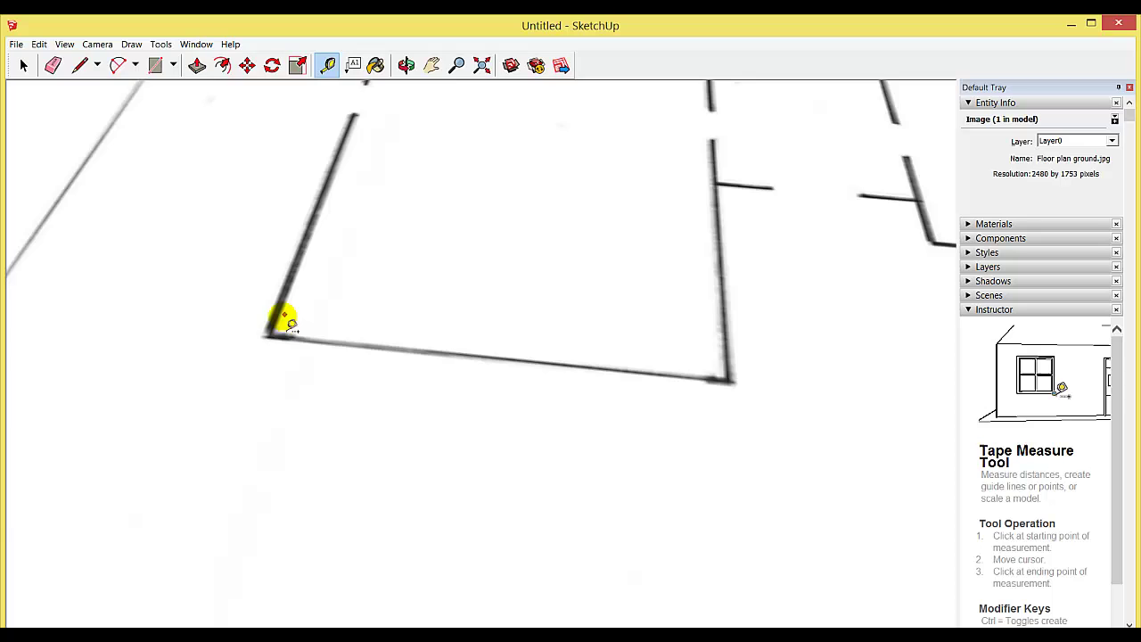
{"action": "left_click", "coordinate": [266, 336]}
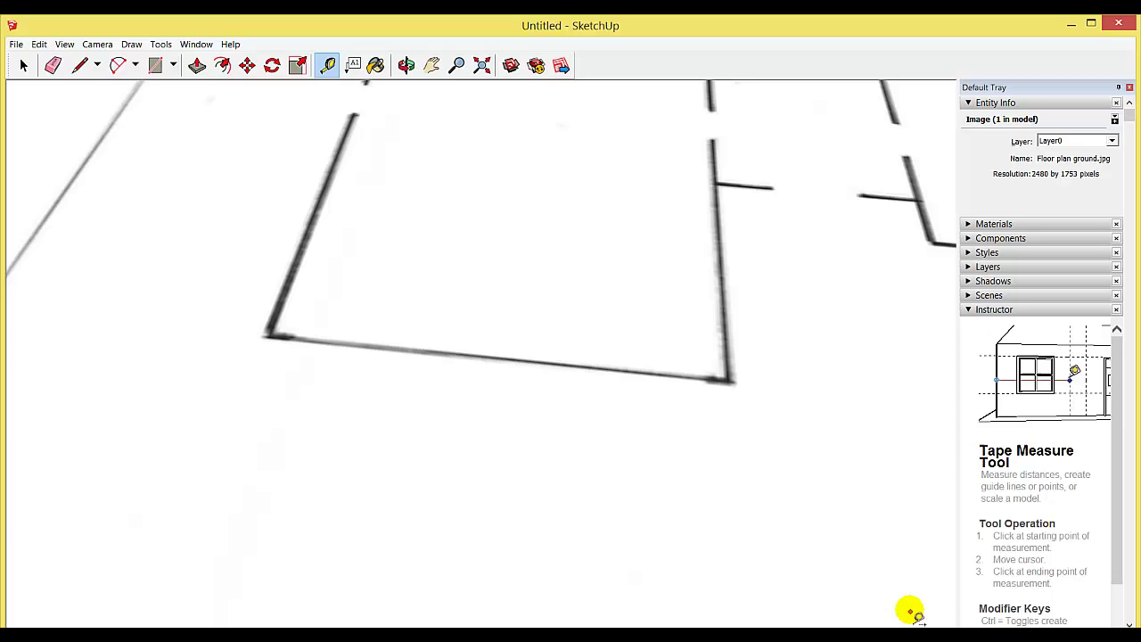
{"action": "left_click", "coordinate": [1091, 24]}
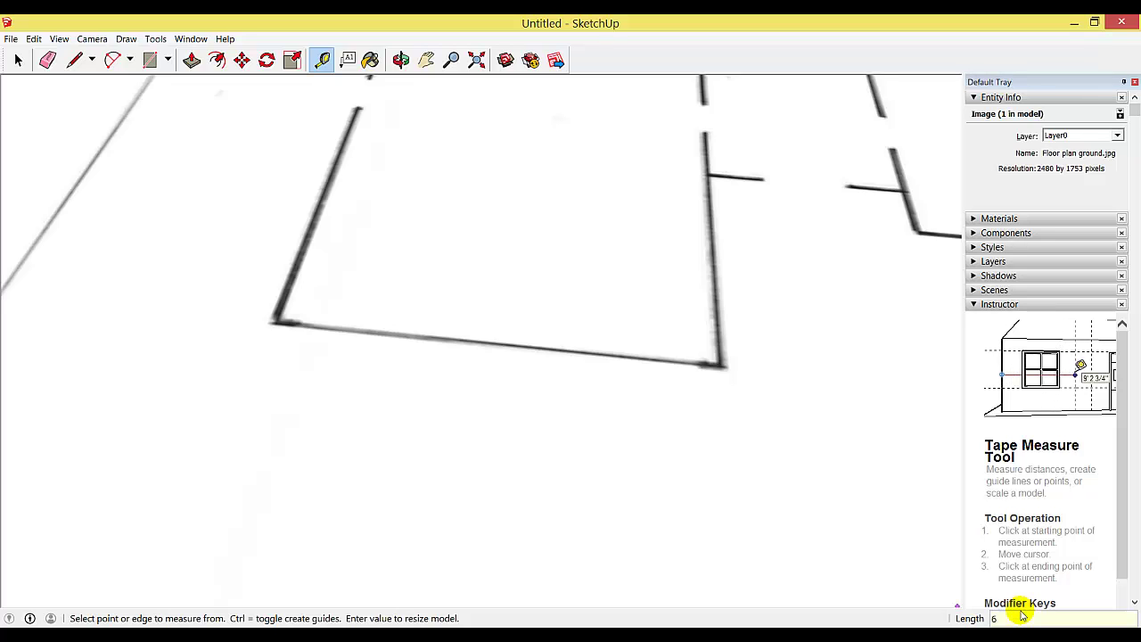
{"action": "key", "text": "Return"}
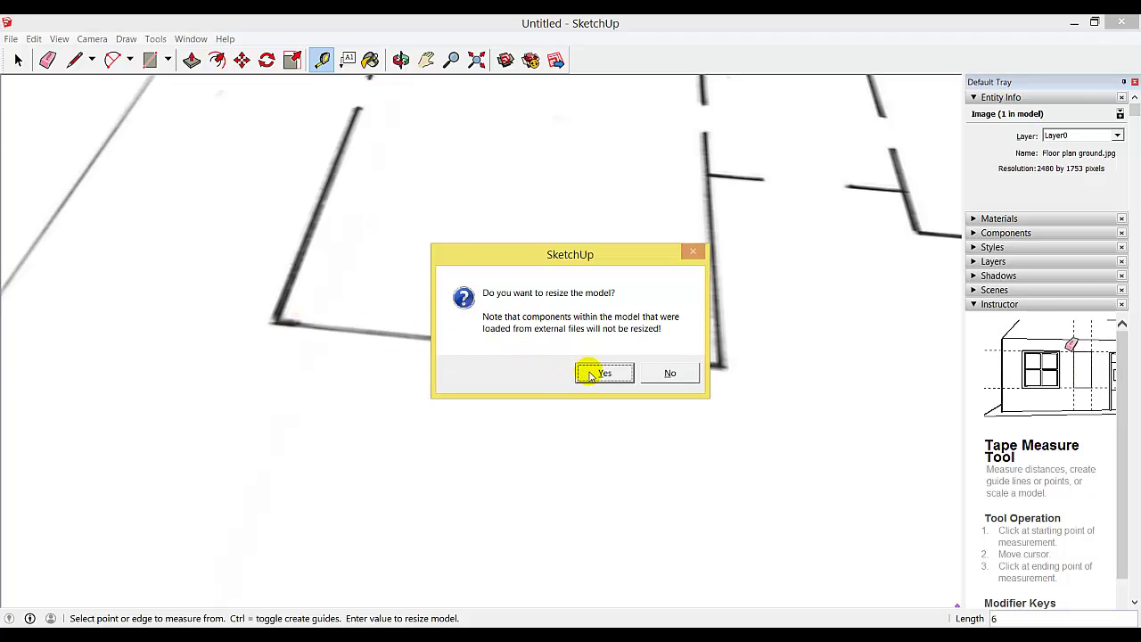
Accept resizing the model and zoom extents to show the whole rescaled floor plan
{"action": "left_click", "coordinate": [602, 373]}
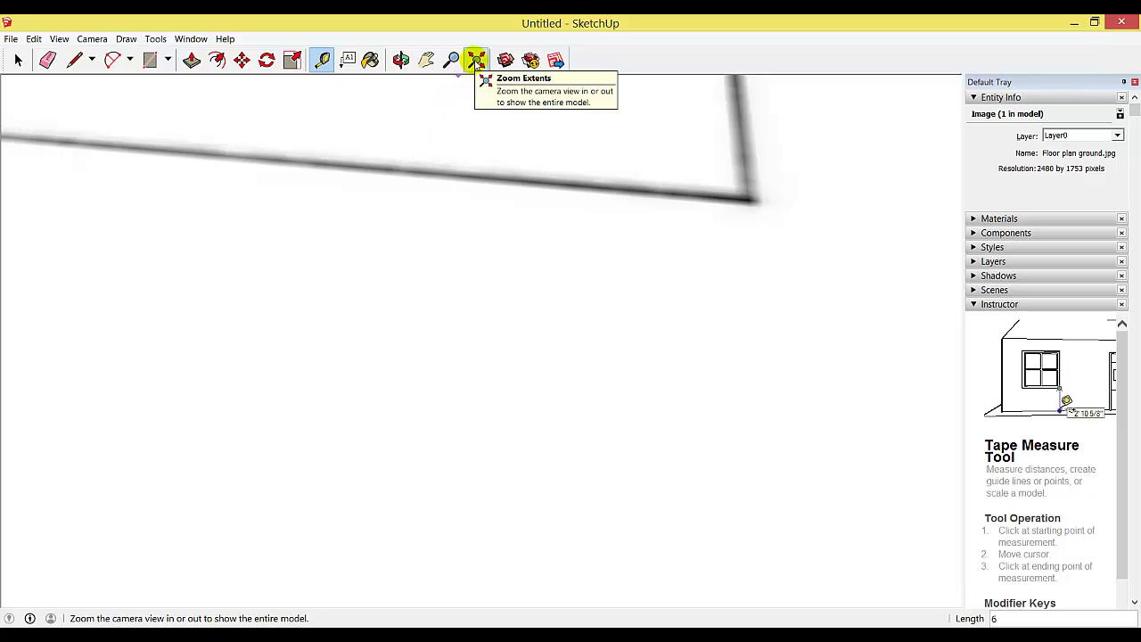
{"action": "left_click", "coordinate": [476, 60]}
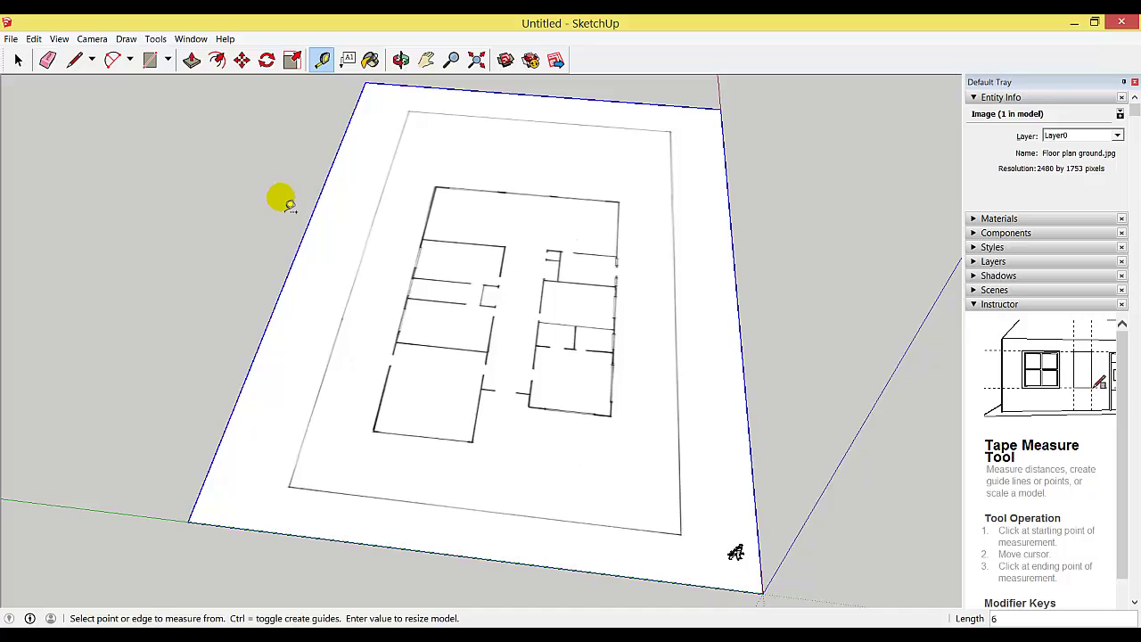
Explode the imported floor-plan image into a face textured with the scan
{"action": "left_click", "coordinate": [18, 60]}
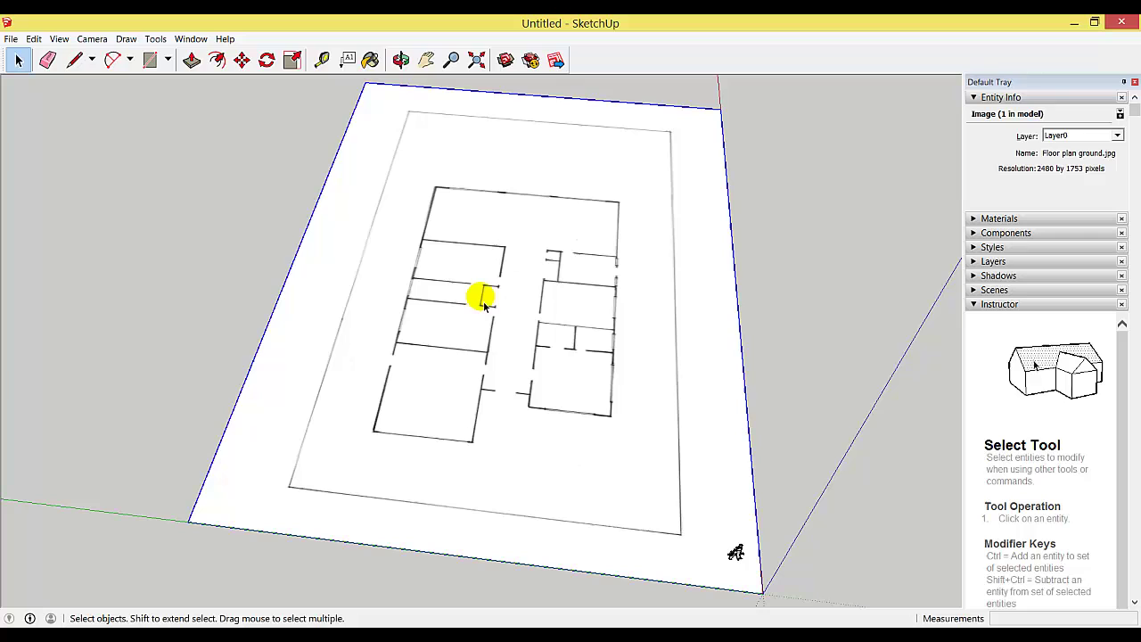
{"action": "right_click", "coordinate": [422, 201]}
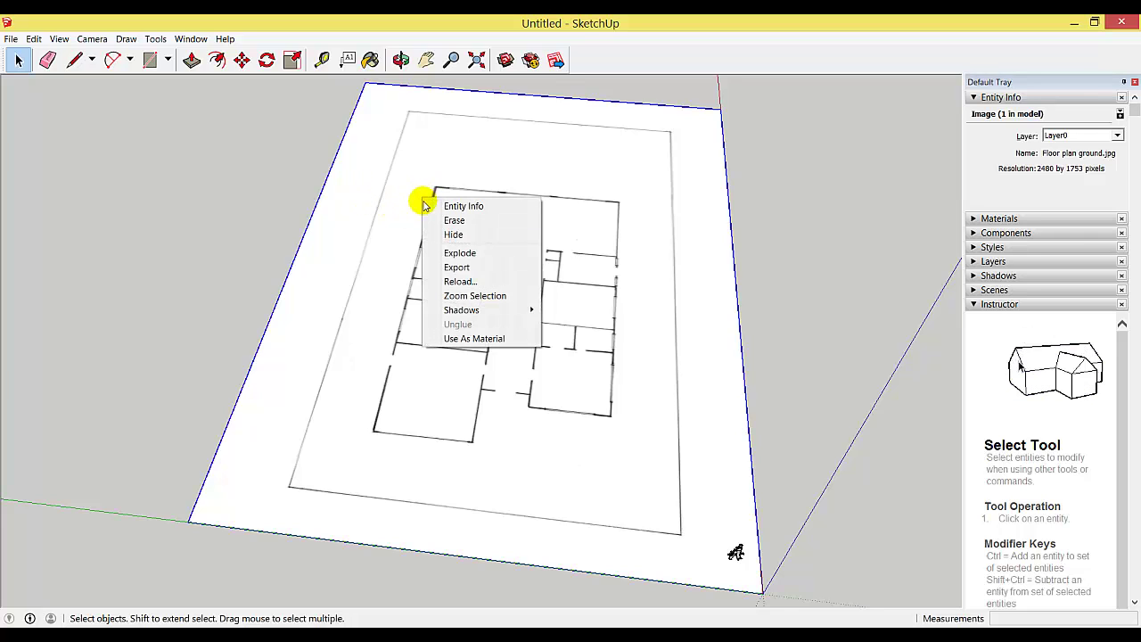
{"action": "left_click", "coordinate": [450, 254]}
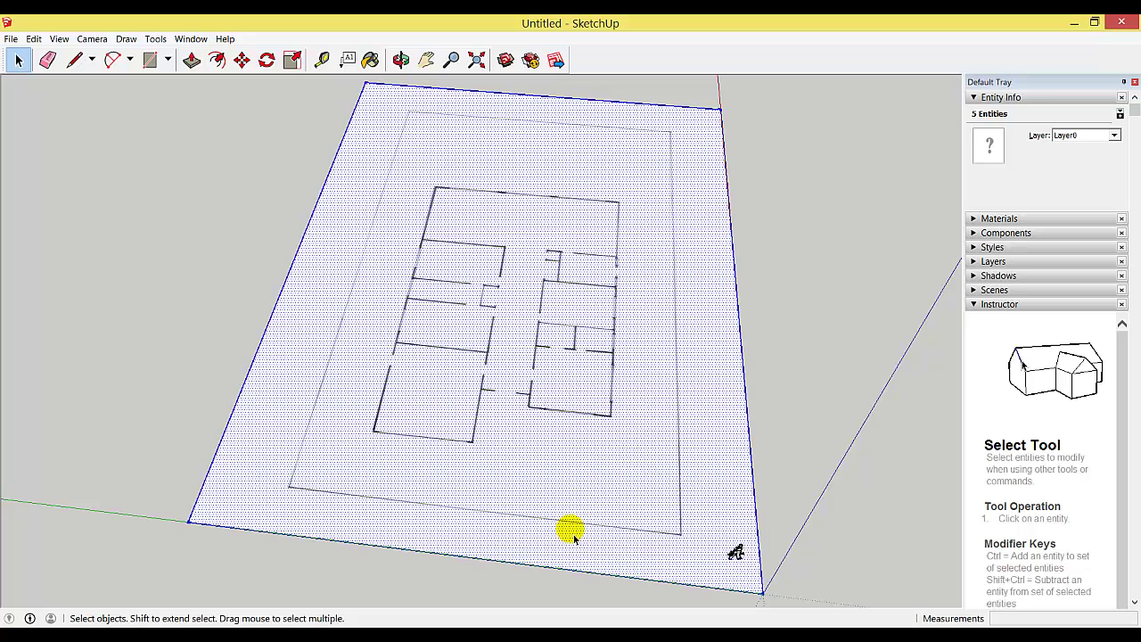
Switch the camera to the standard Iso view and readjust the zoom
{"action": "left_click", "coordinate": [96, 40]}
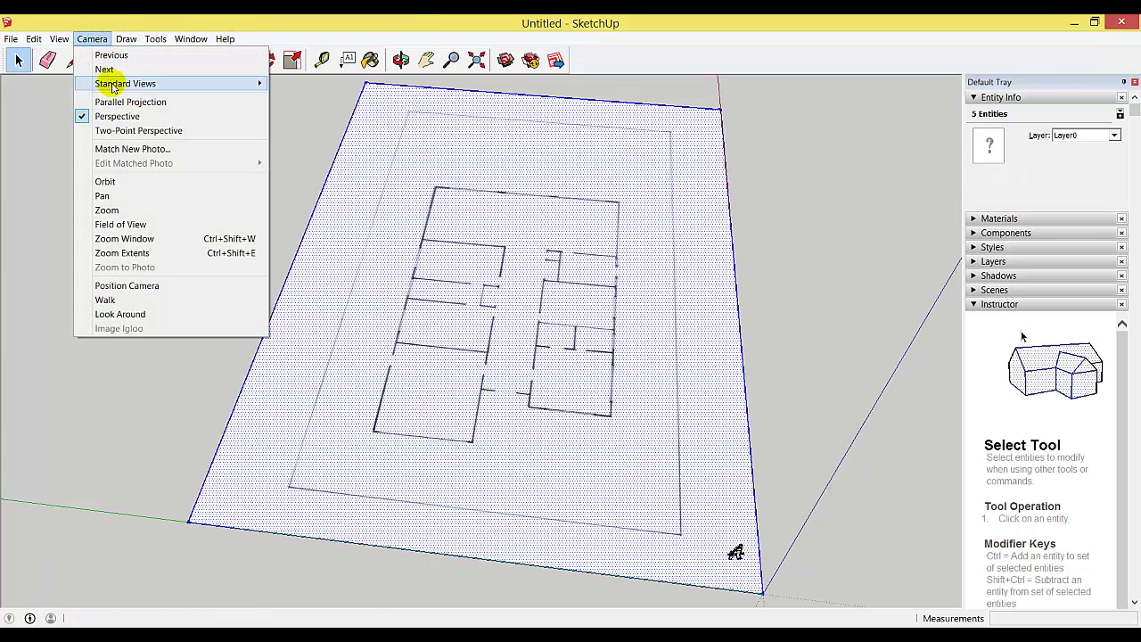
{"action": "mouse_move", "coordinate": [112, 84]}
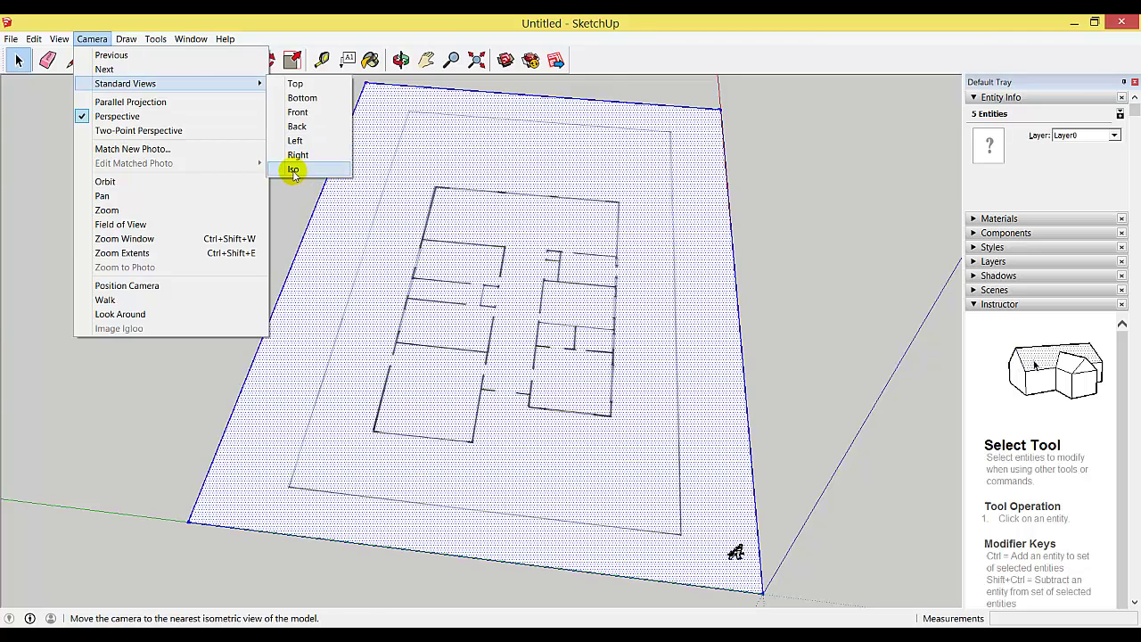
{"action": "left_click", "coordinate": [296, 172]}
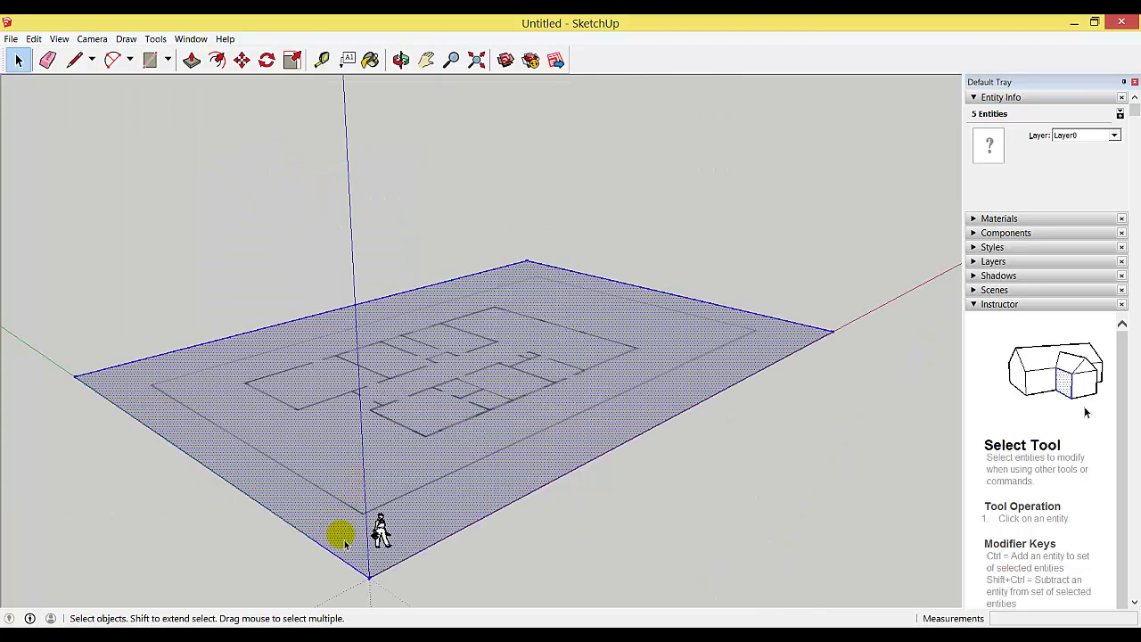
{"action": "scroll", "coordinate": [522, 434], "scroll_direction": "up", "scroll_amount": 5}
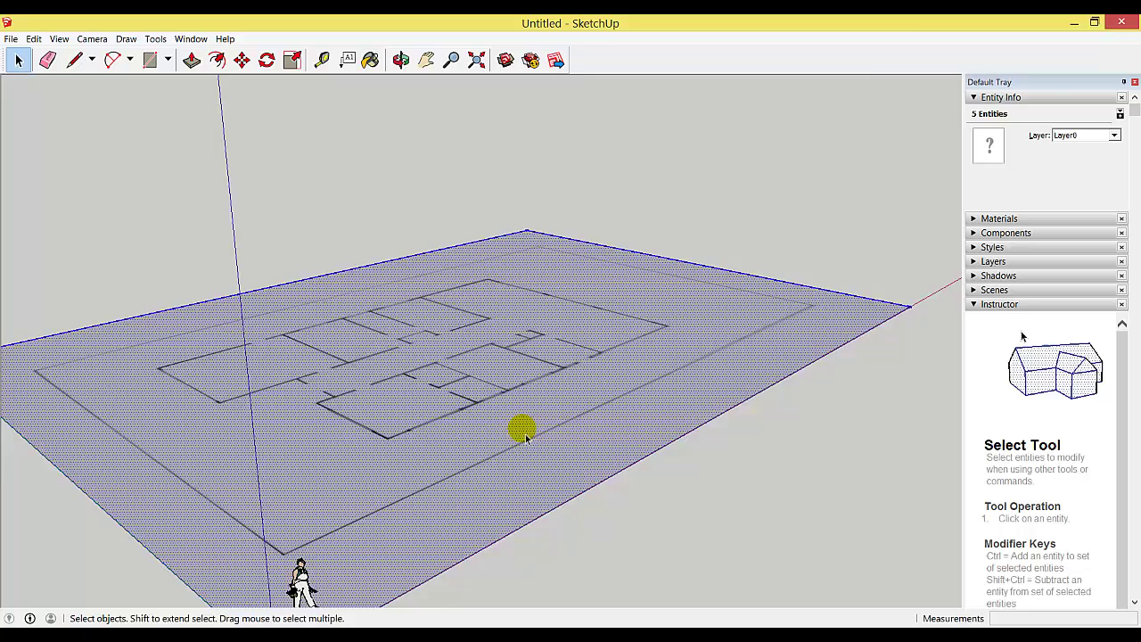
{"action": "scroll", "coordinate": [522, 434], "scroll_direction": "down", "scroll_amount": 6}
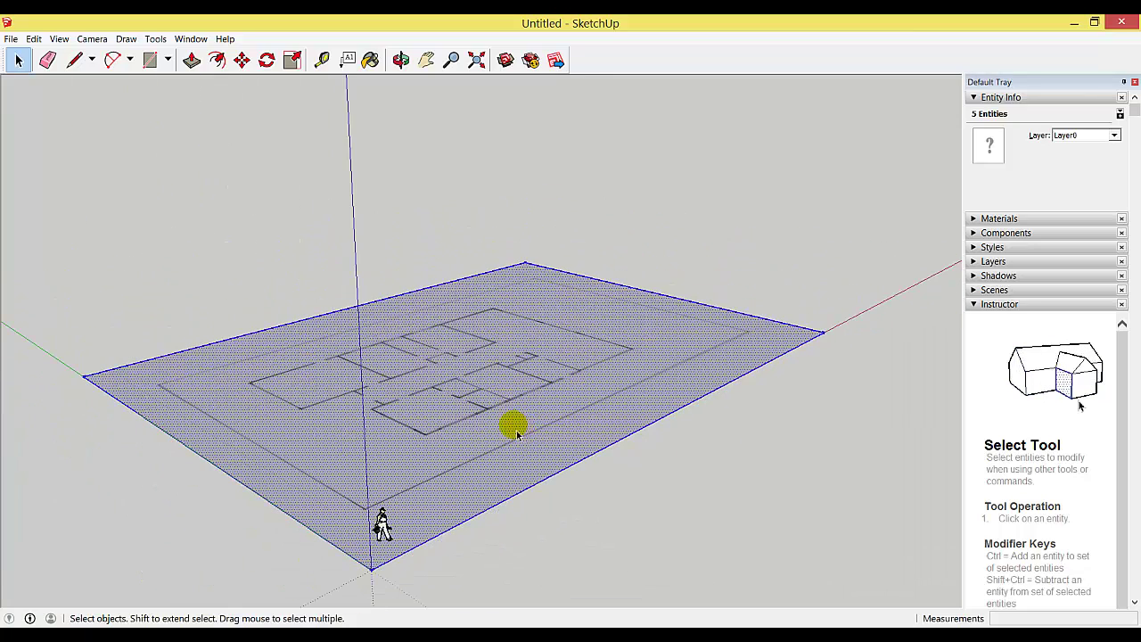
Start Save As and browse into 2016 > 2016 Yr 10 > 2 Architectural Adventures
{"action": "left_click", "coordinate": [11, 40]}
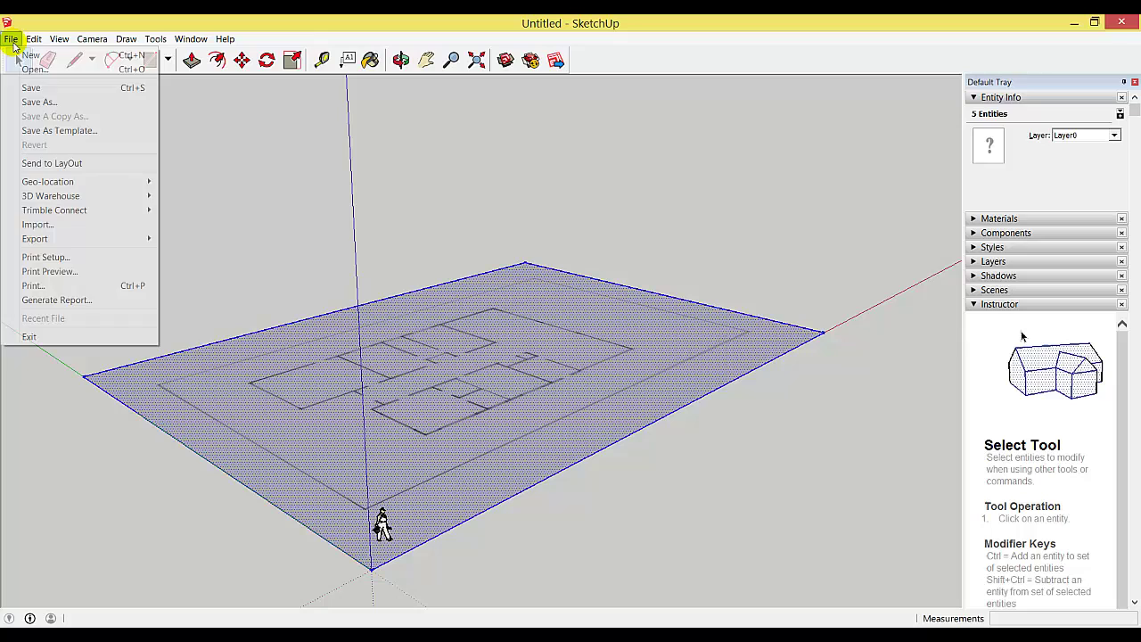
{"action": "left_click", "coordinate": [25, 102]}
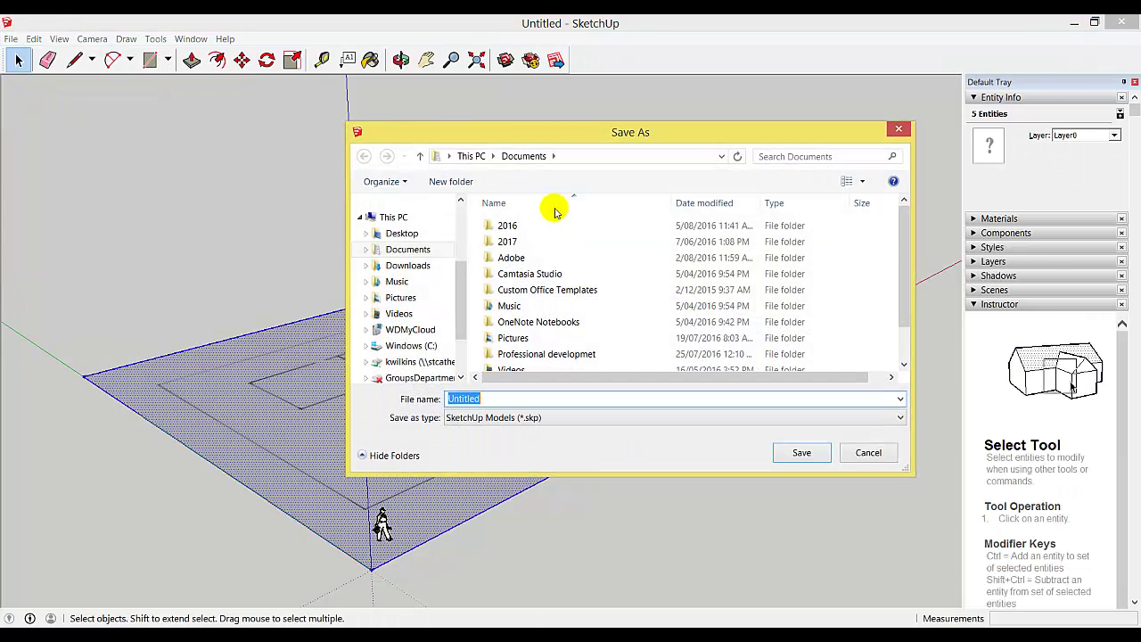
{"action": "double_click", "coordinate": [504, 226]}
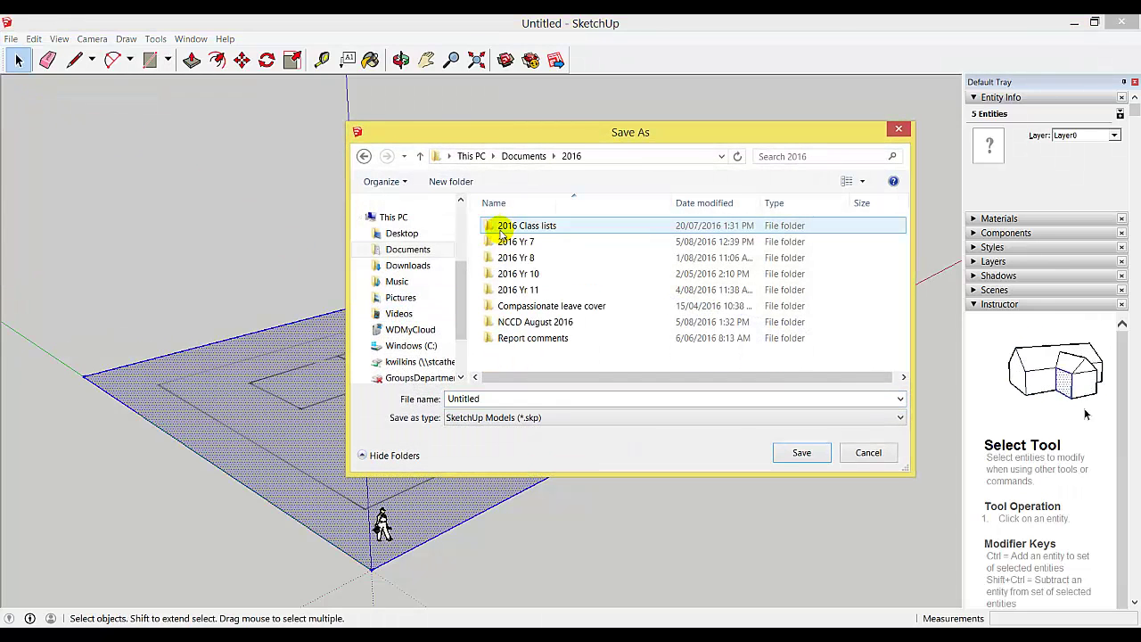
{"action": "double_click", "coordinate": [511, 273]}
{"action": "left_click", "coordinate": [515, 242]}
{"action": "double_click", "coordinate": [515, 242]}
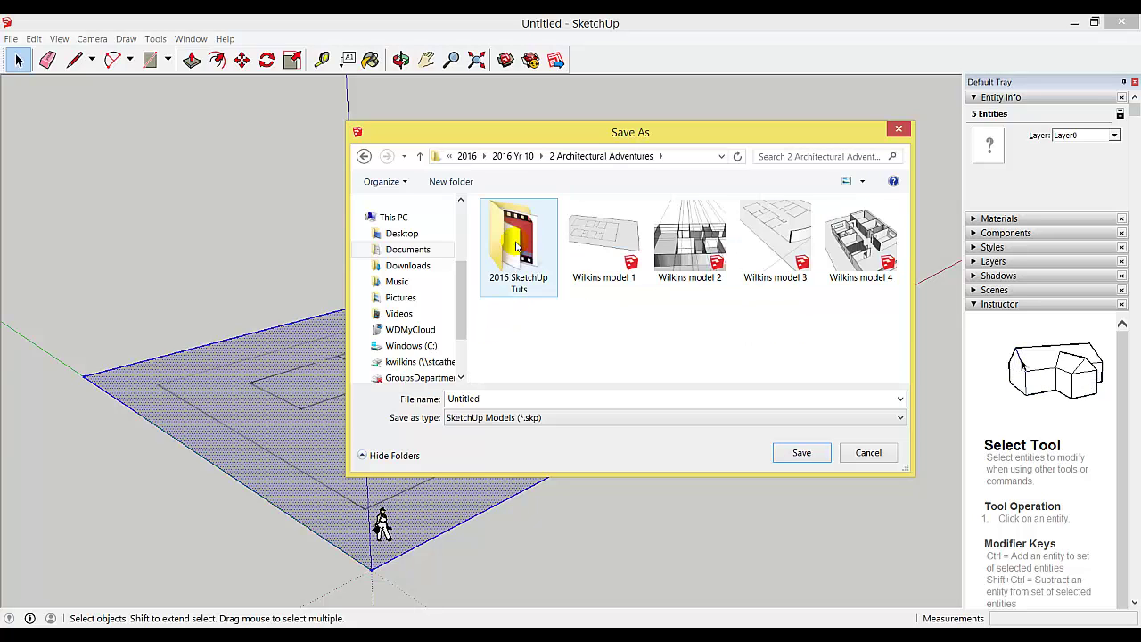
Enter a new file name and save the model in the Google SketchUp folder
{"action": "left_click", "coordinate": [439, 405]}
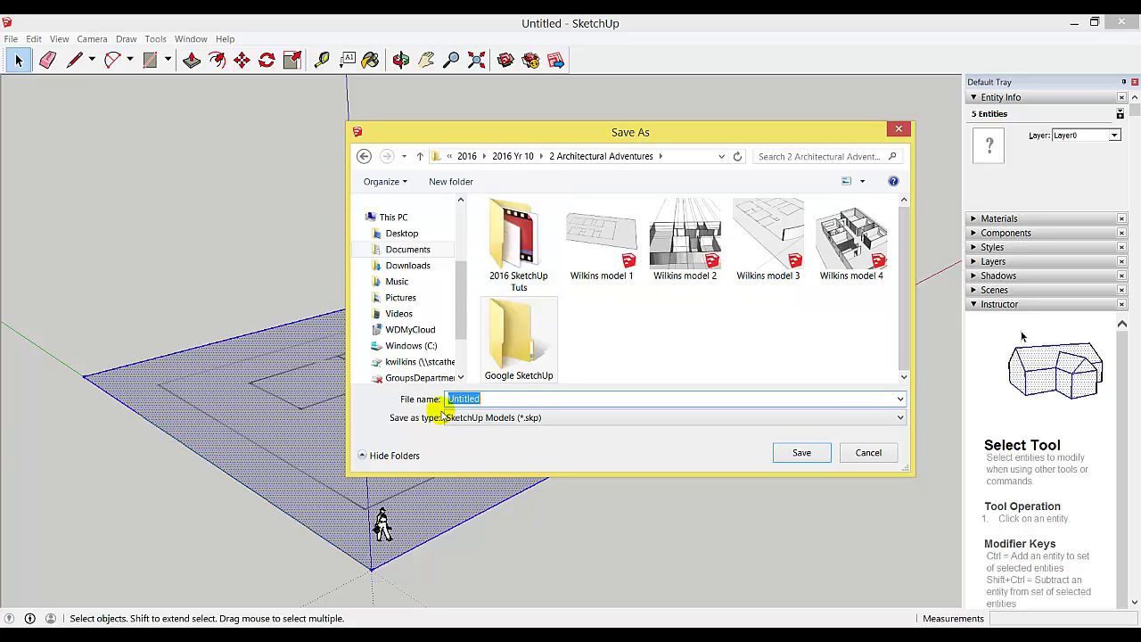
{"action": "type", "text": "W"}
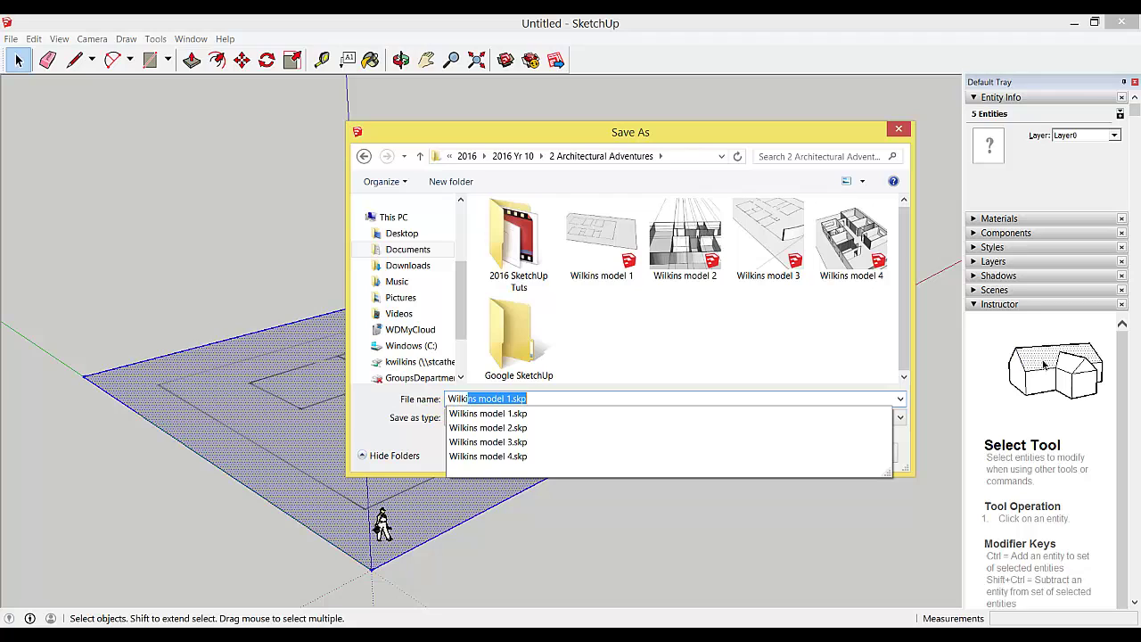
{"action": "type", "text": "ilkins 1"}
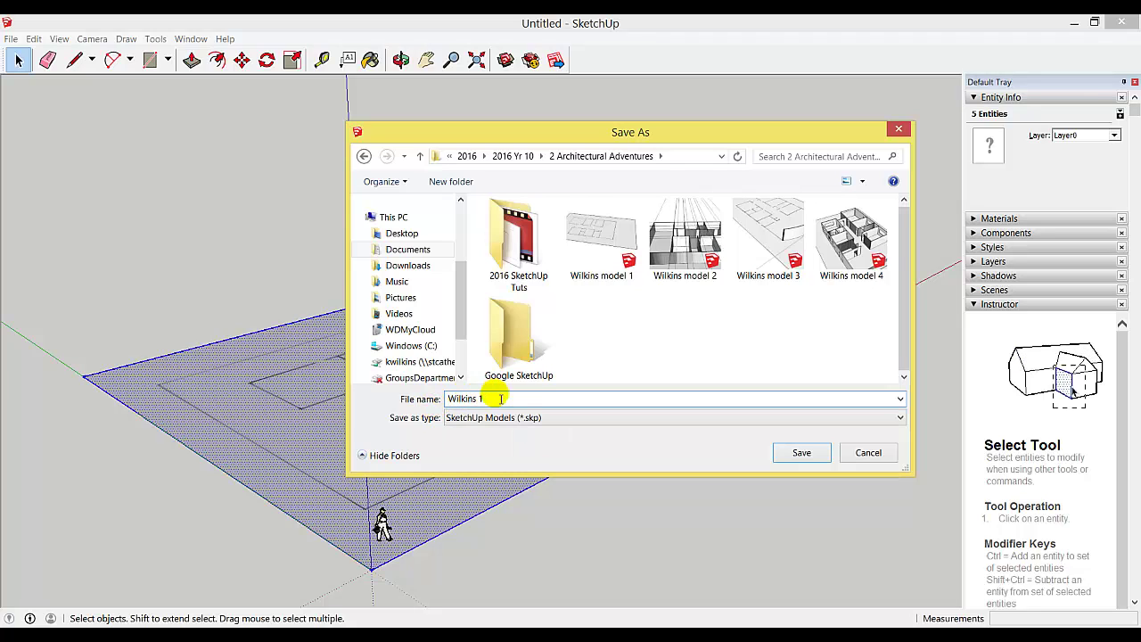
{"action": "double_click", "coordinate": [524, 350]}
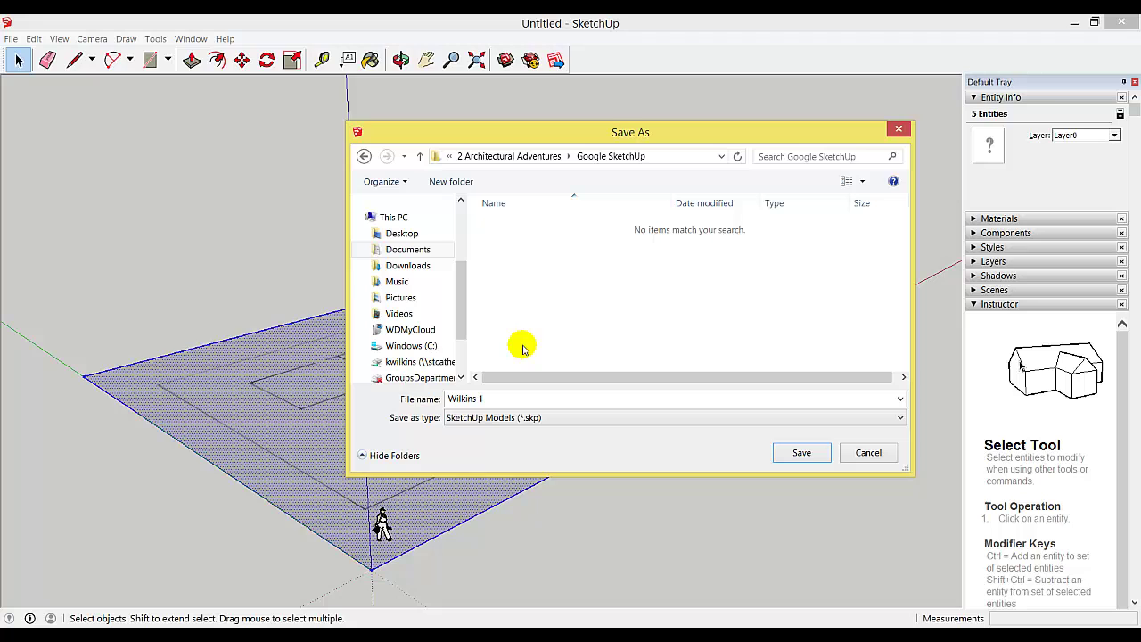
{"action": "left_click", "coordinate": [805, 452]}
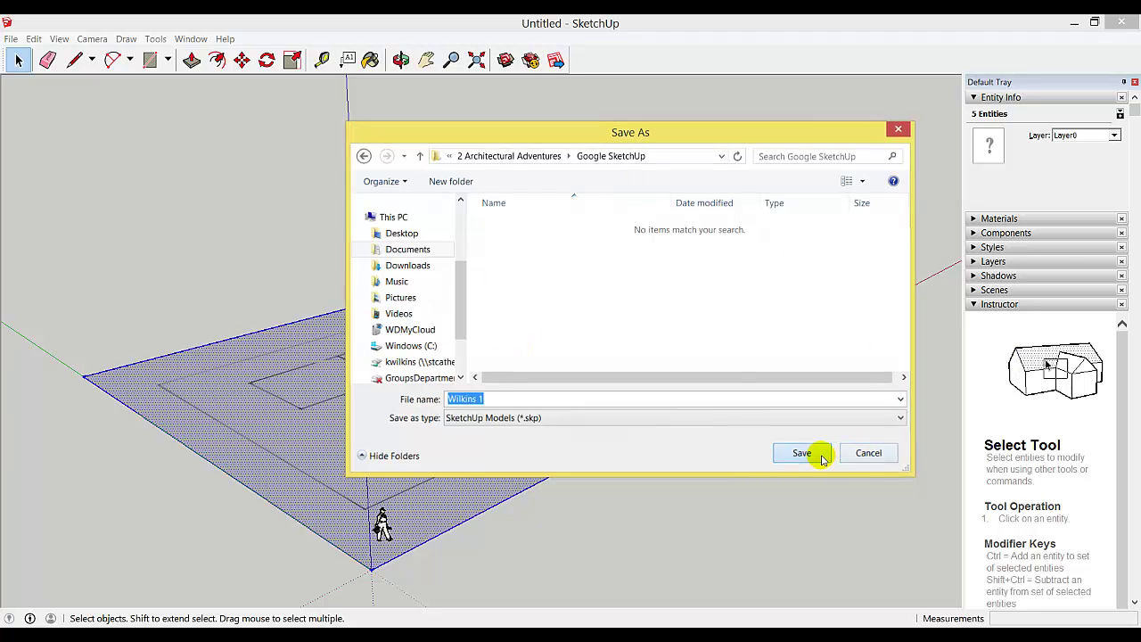